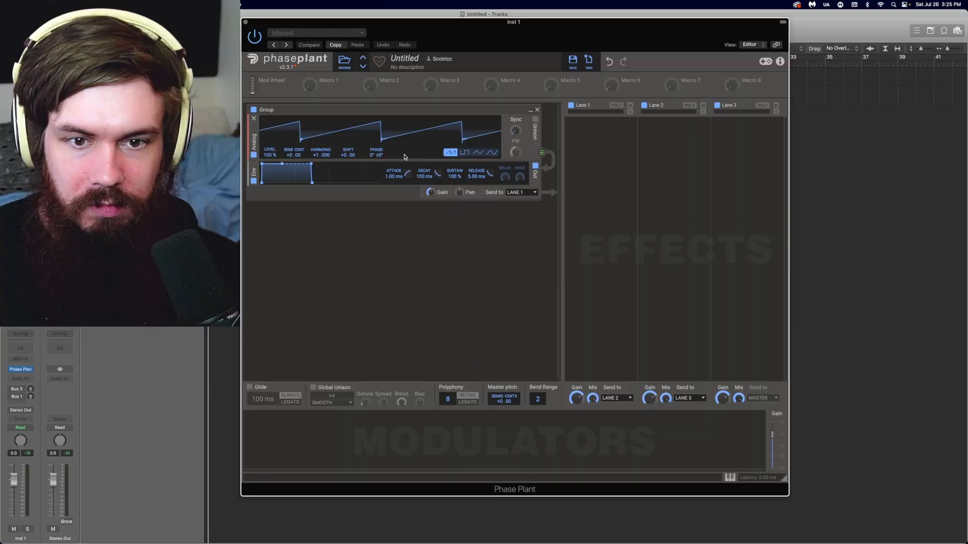
# Replace the Analog group with a Noise generator and shape its envelope to 1.74 s decay, 0% sustain and 1.35 s release
pyautogui.click(536, 110)
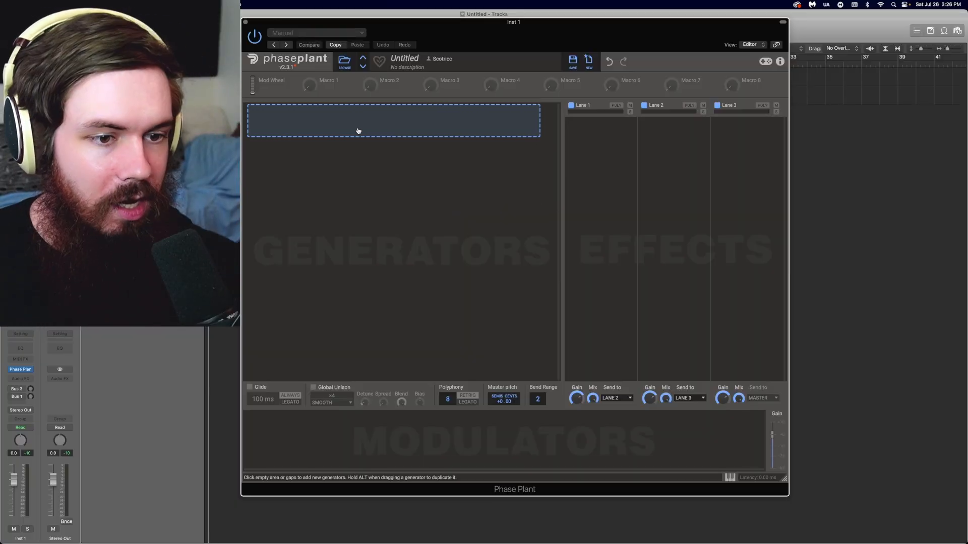
pyautogui.click(358, 130)
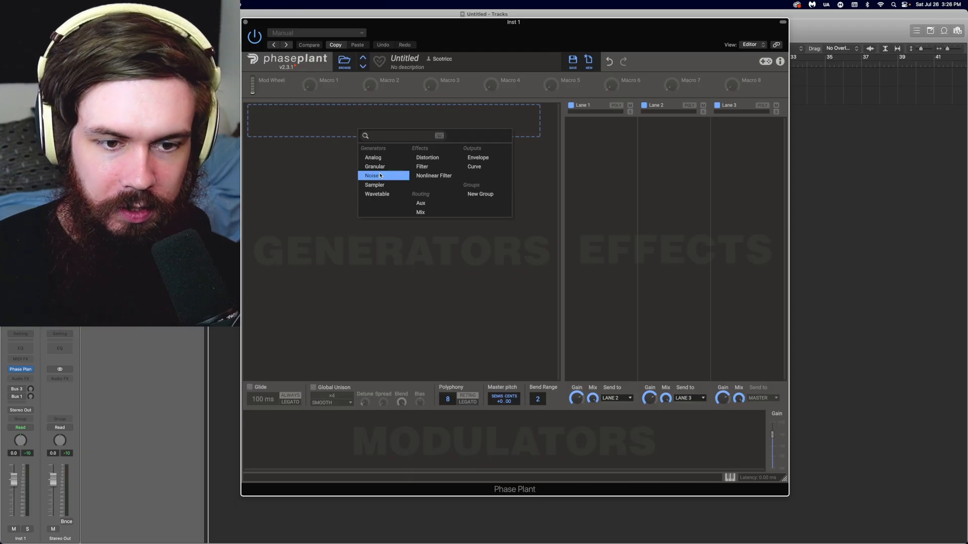
pyautogui.click(379, 177)
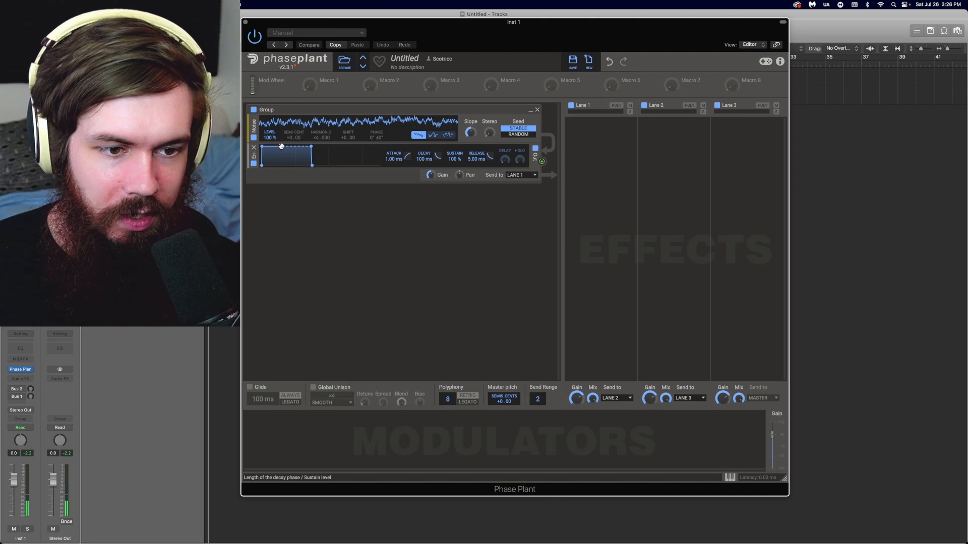
pyautogui.moveTo(281, 146); pyautogui.dragTo(346, 165)
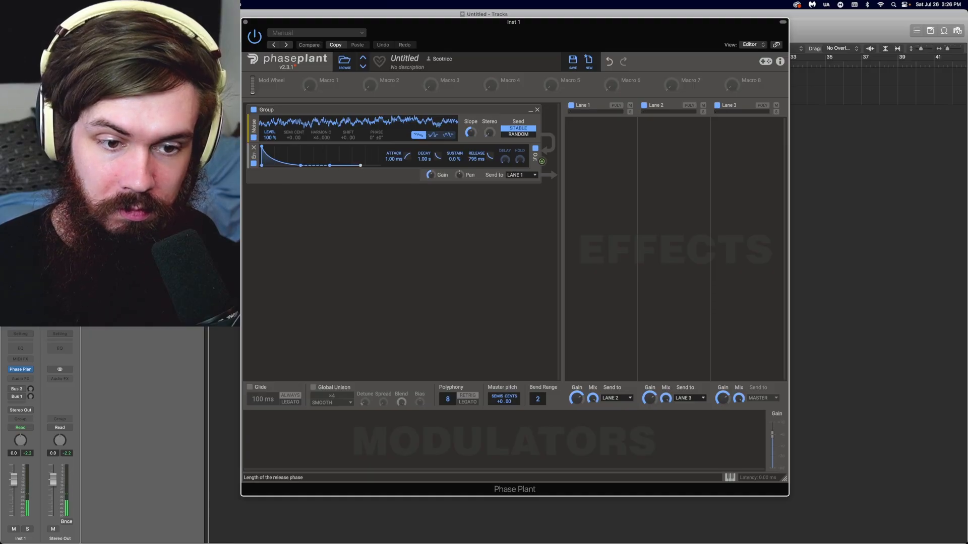
pyautogui.moveTo(329, 165); pyautogui.dragTo(327, 166)
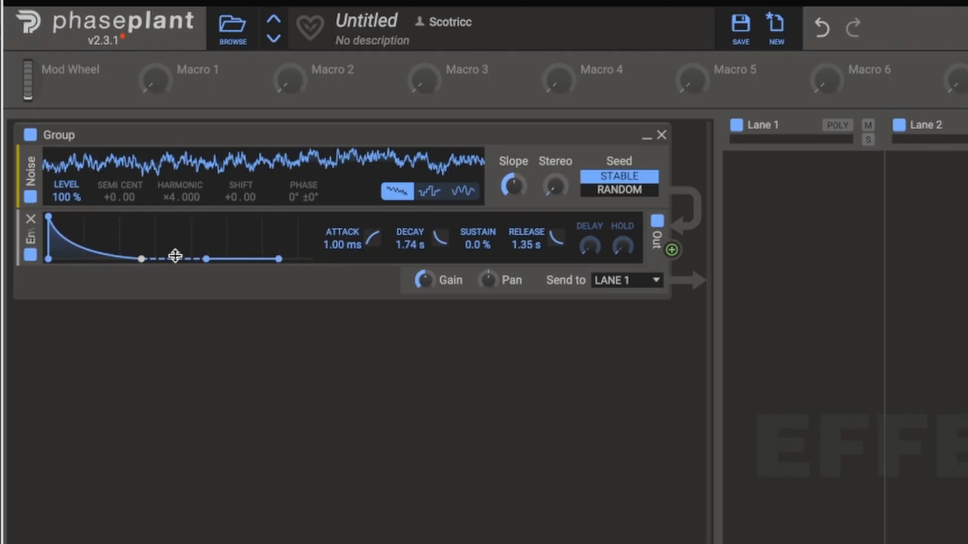
# Insert a band-pass Filter between the noise and its envelope, setting Q to 12, slope to ×4 and adjusting the cutoff
pyautogui.click(301, 211)
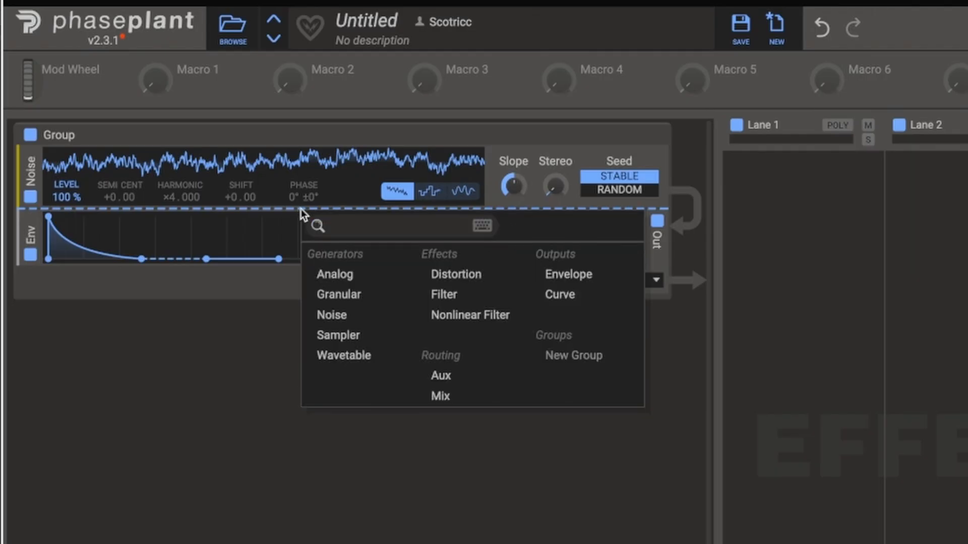
pyautogui.click(443, 294)
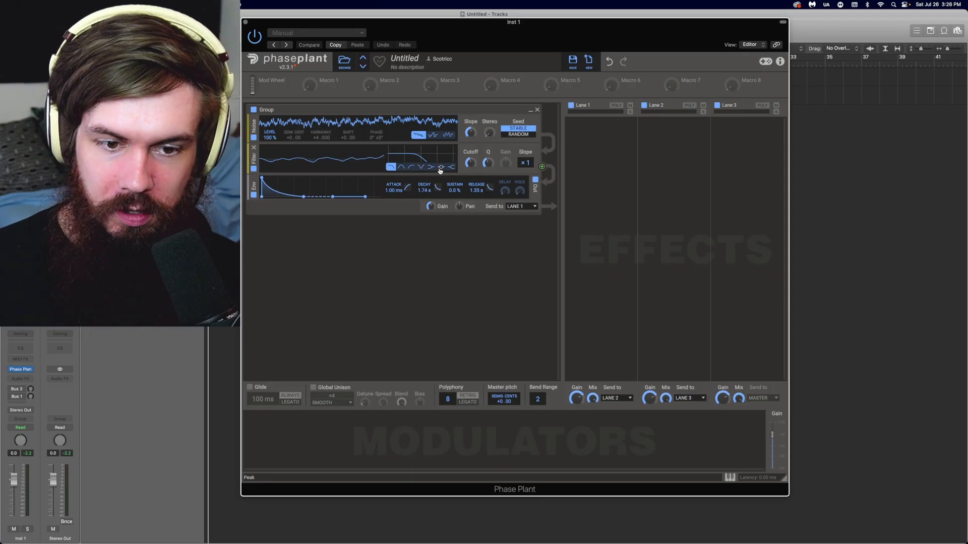
pyautogui.click(447, 262)
pyautogui.click(400, 167)
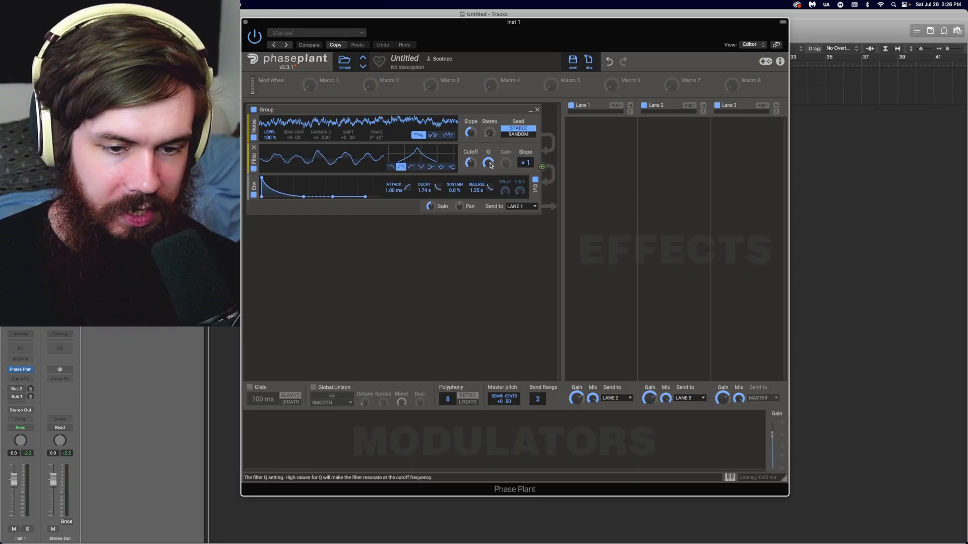
pyautogui.moveTo(490, 165); pyautogui.dragTo(489, 162)
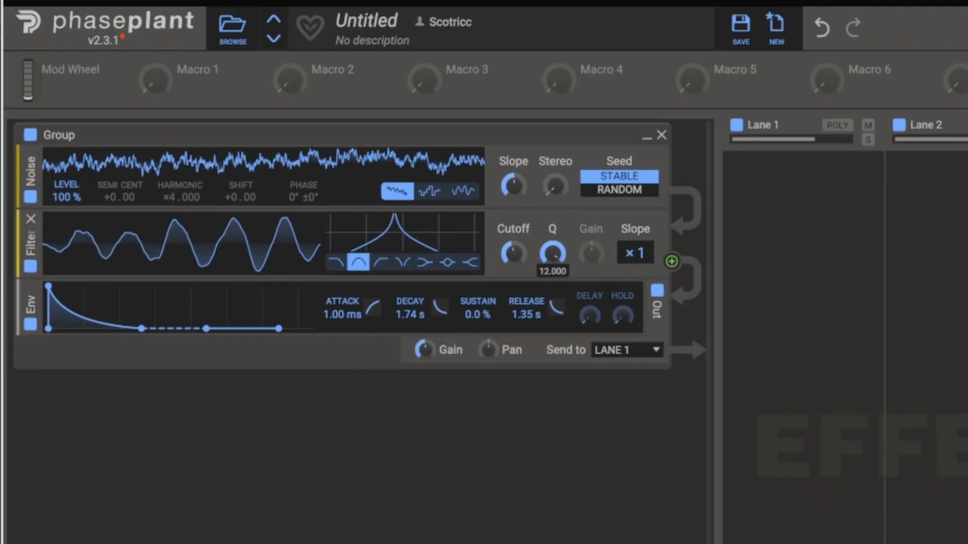
pyautogui.moveTo(520, 264); pyautogui.dragTo(520, 261)
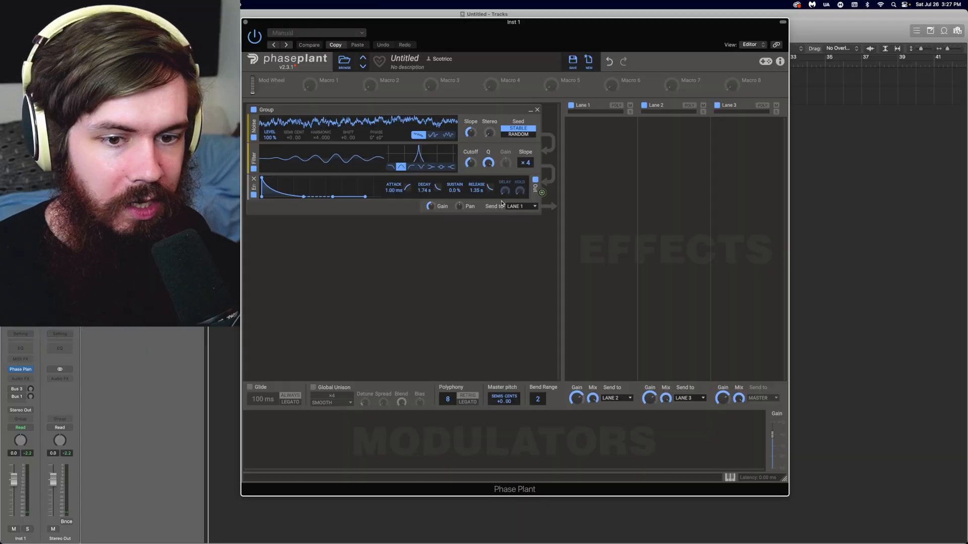
# Add a Note modulator and route it to the filter's cutoff
pyautogui.click(276, 443)
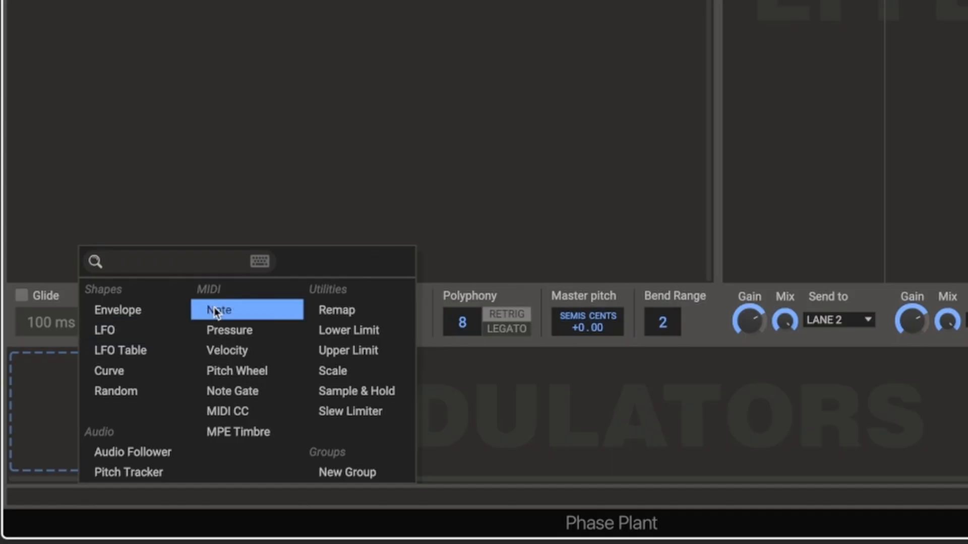
pyautogui.click(213, 310)
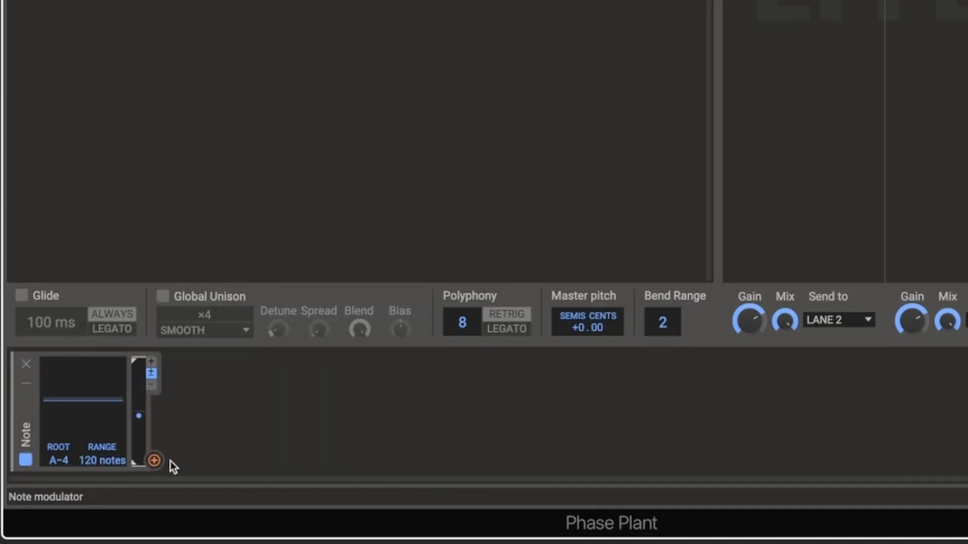
pyautogui.moveTo(153, 460); pyautogui.dragTo(517, 279)
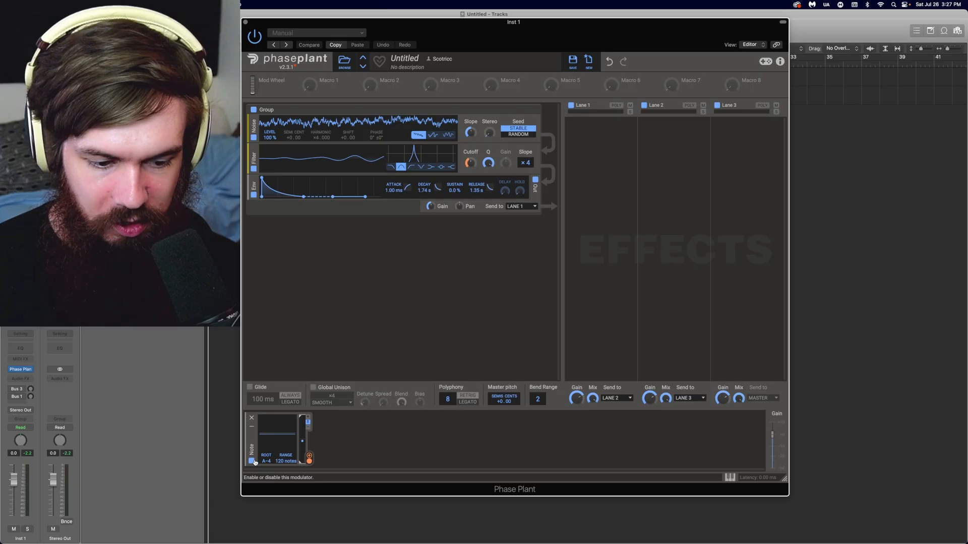
pyautogui.click(334, 446)
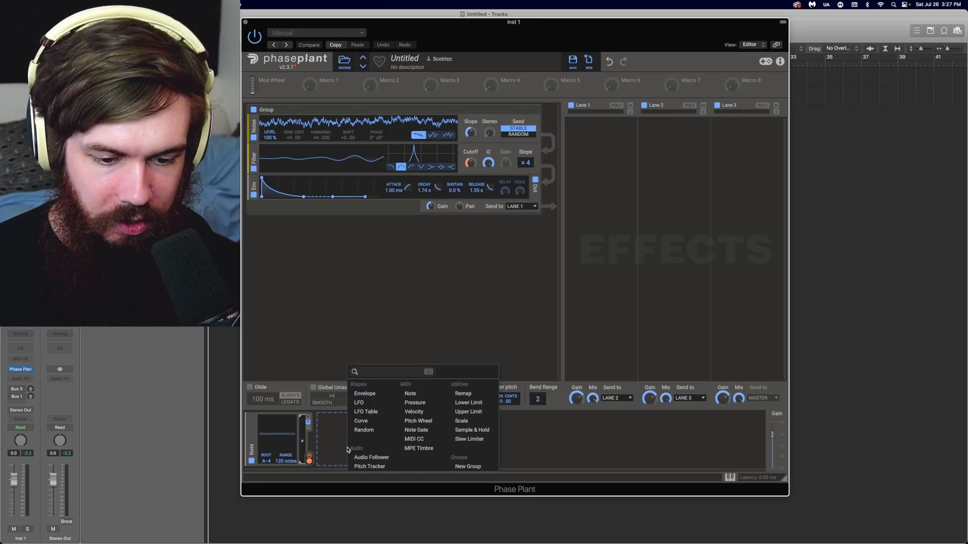
pyautogui.click(564, 455)
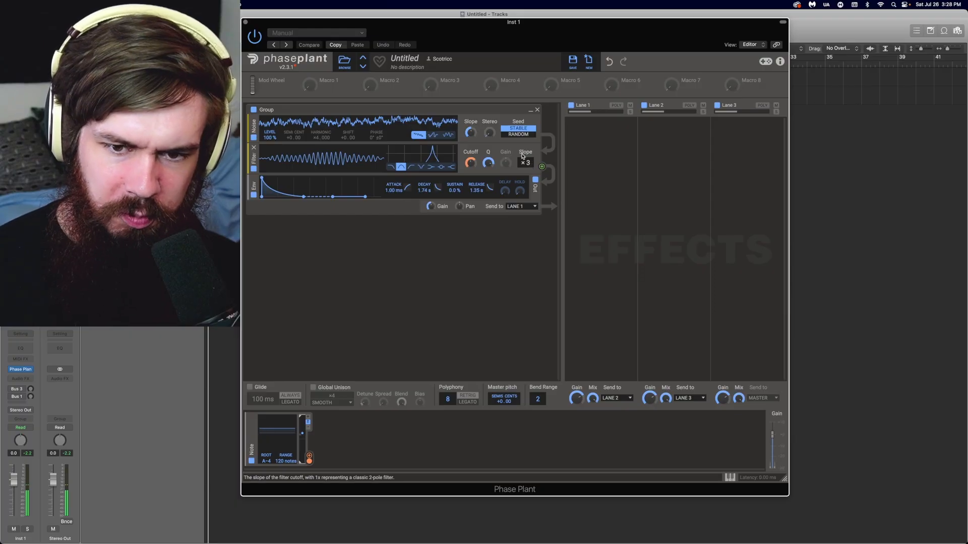
# Add a Delay to Lane 1 with a 240 ms time and Bounce enabled, and adjust its tone, feedback, pan and mix
pyautogui.click(594, 129)
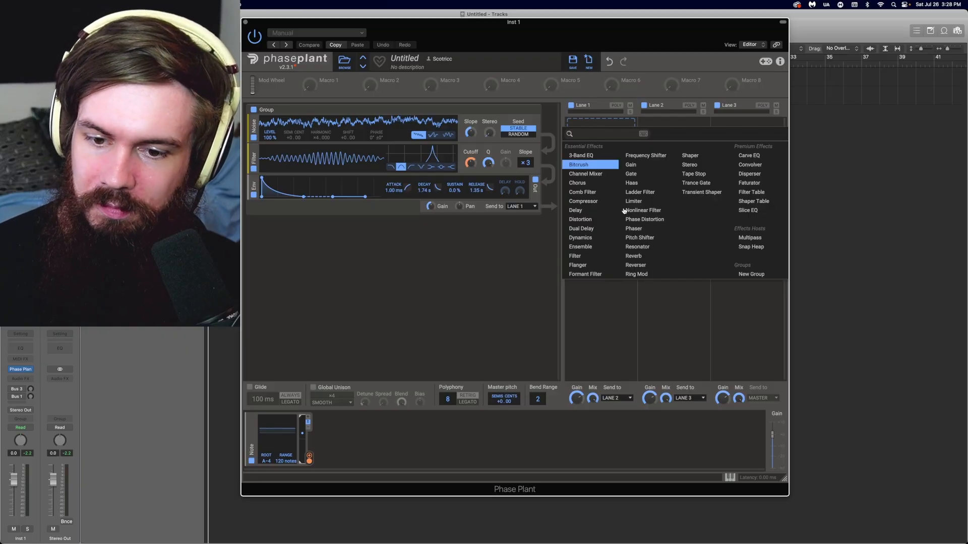
pyautogui.click(578, 211)
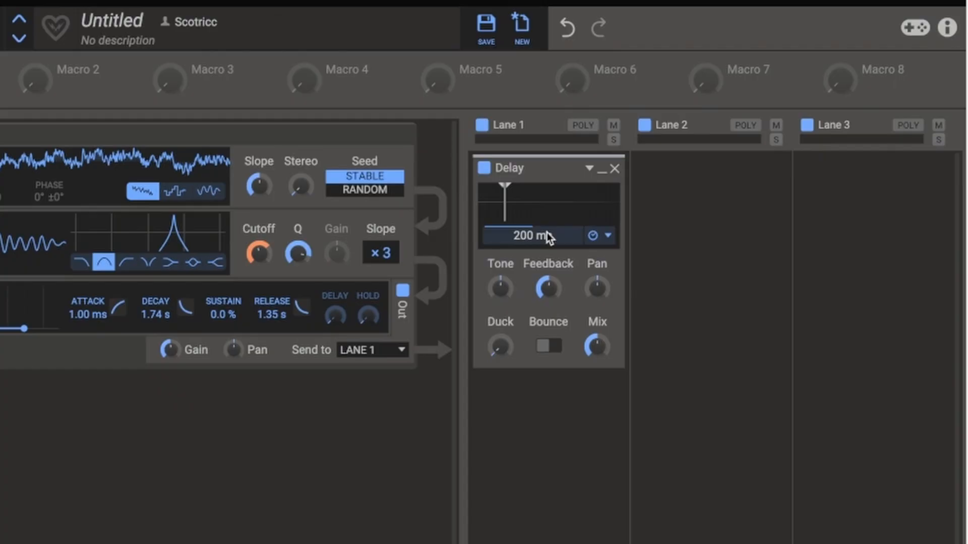
pyautogui.moveTo(533, 233); pyautogui.dragTo(533, 225)
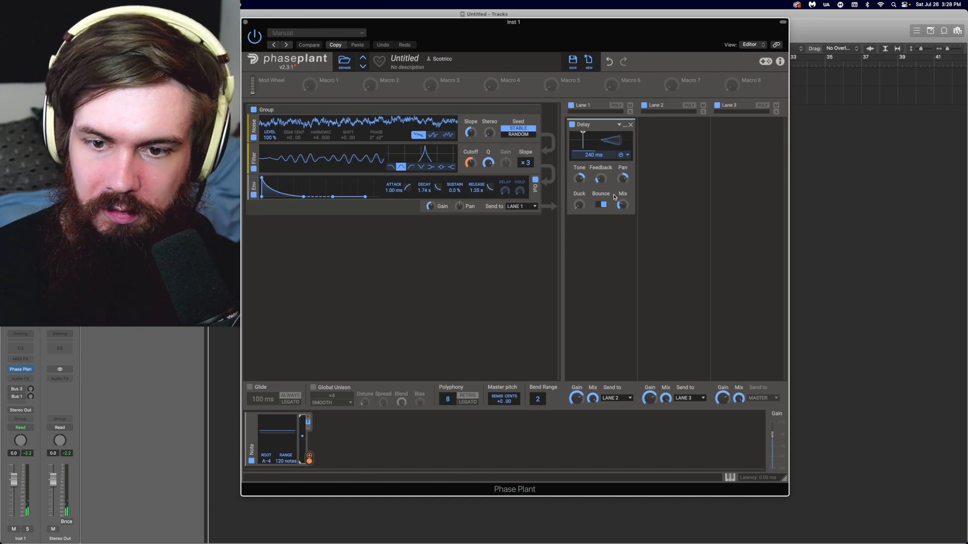
pyautogui.moveTo(623, 178)
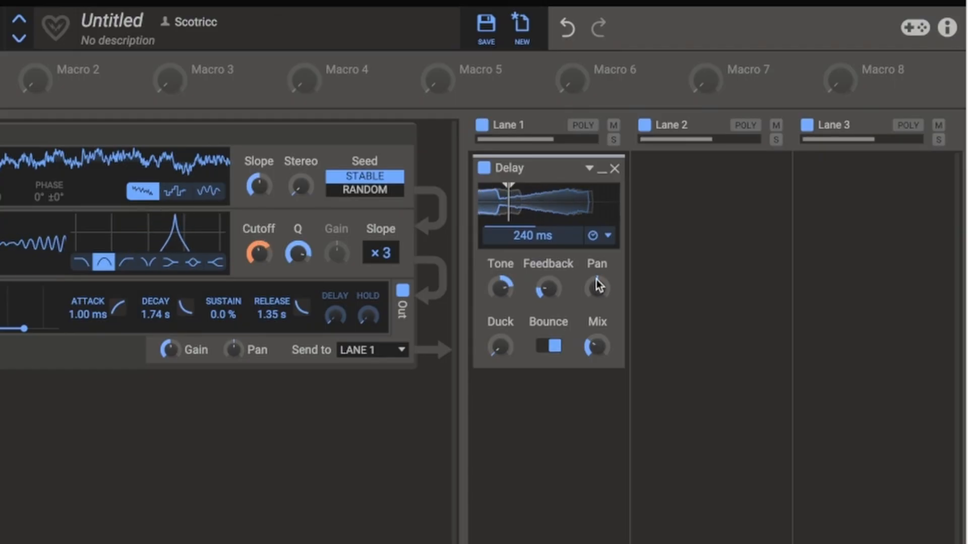
pyautogui.moveTo(598, 285); pyautogui.dragTo(598, 303)
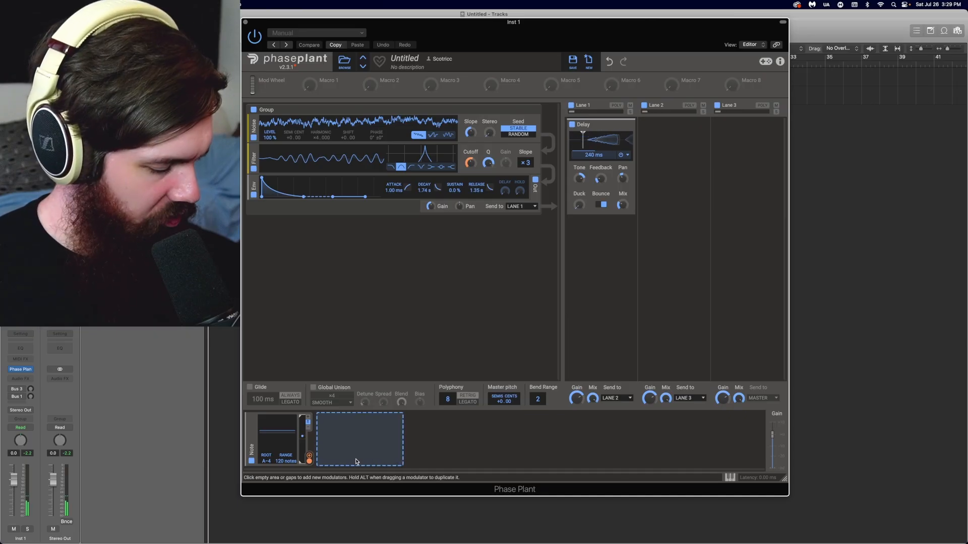
# Route the Note modulator to the filter's Q as well
pyautogui.click(344, 441)
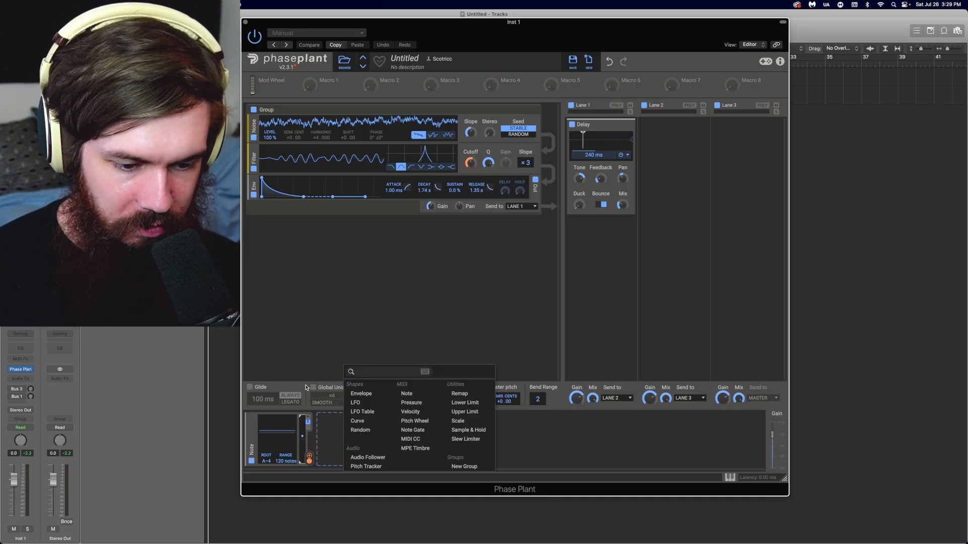
pyautogui.click(309, 456)
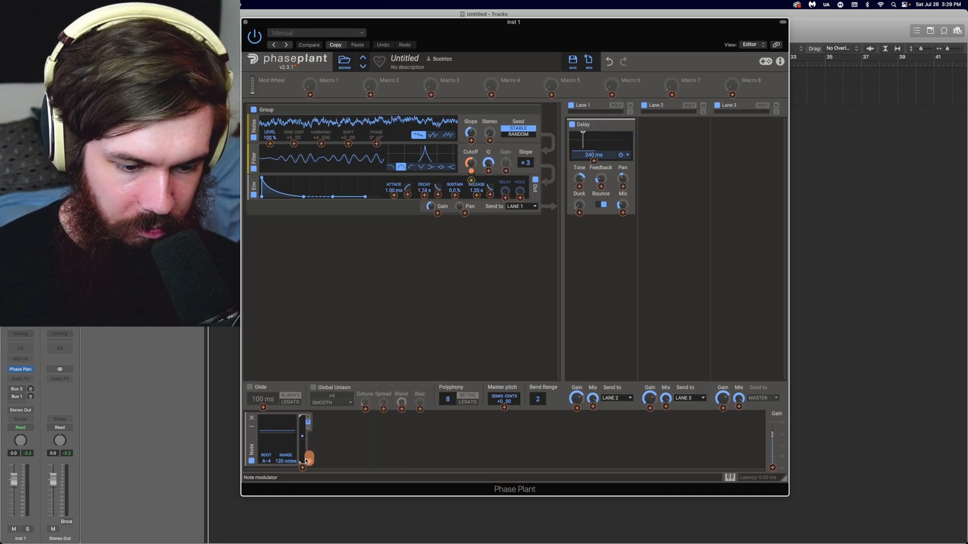
pyautogui.click(487, 172)
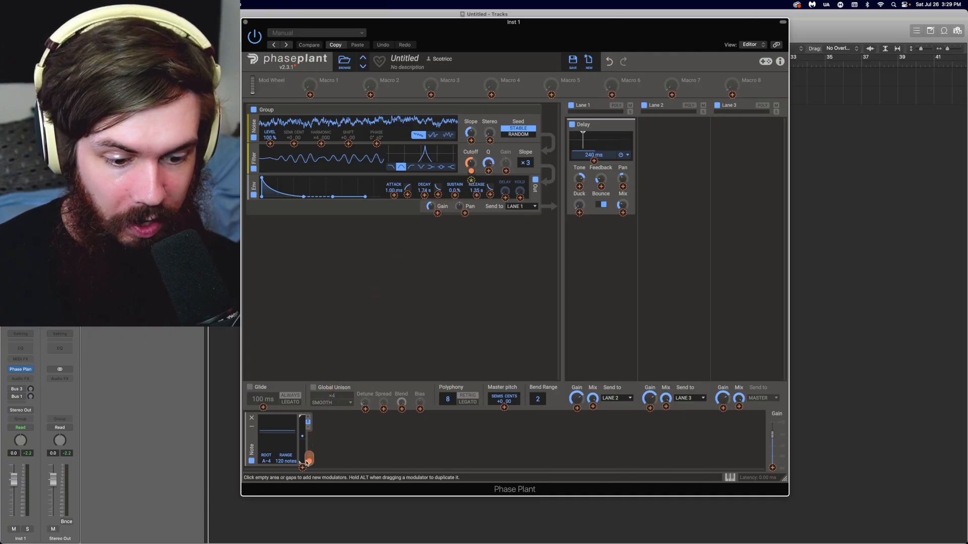
pyautogui.moveTo(472, 173)
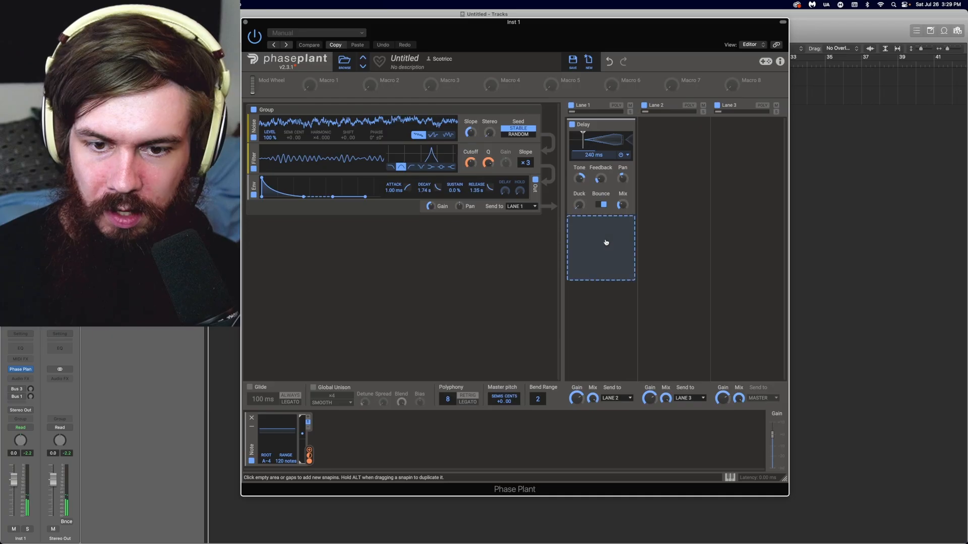
# Add a Reverb below the Delay, setting Early to 9.1% and adjusting its decay, size, width and mix
pyautogui.click(803, 382)
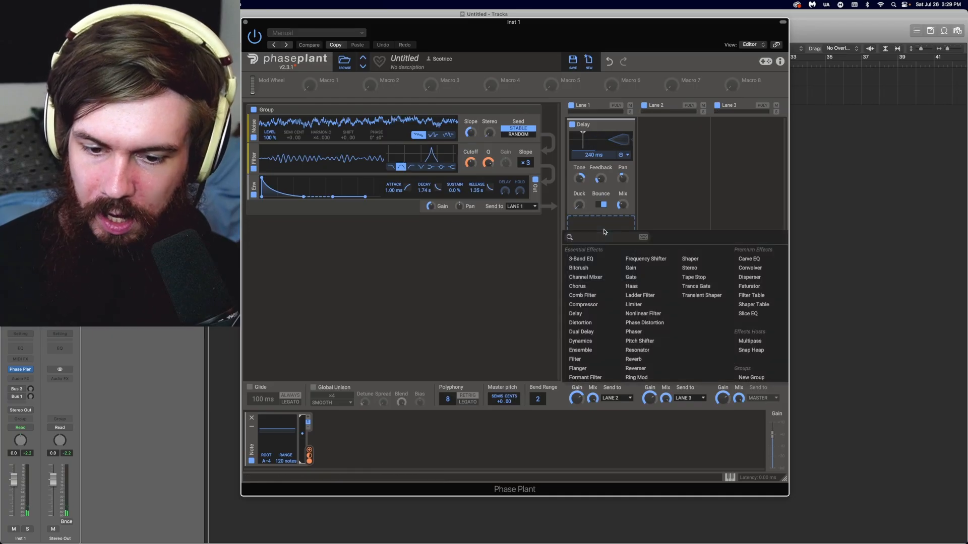
pyautogui.click(634, 359)
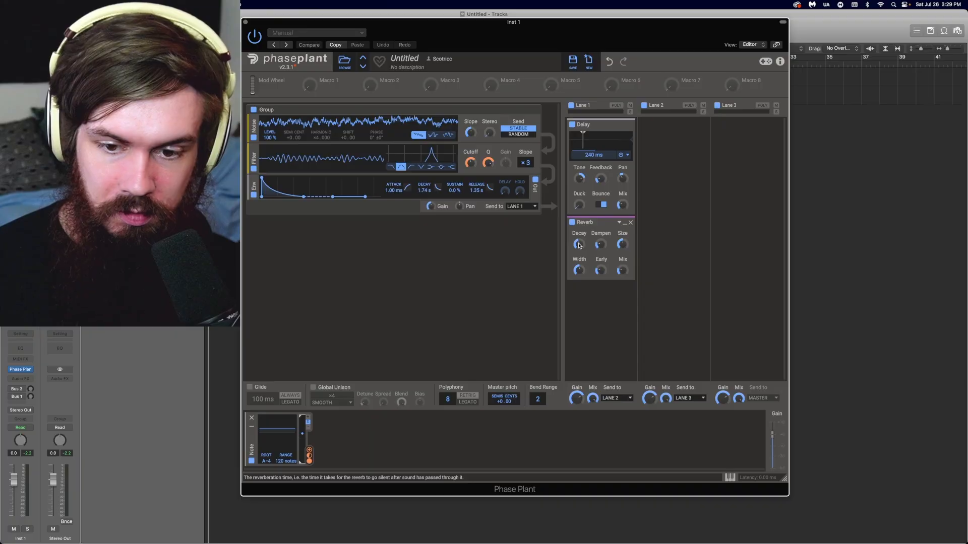
pyautogui.moveTo(578, 245); pyautogui.dragTo(579, 239)
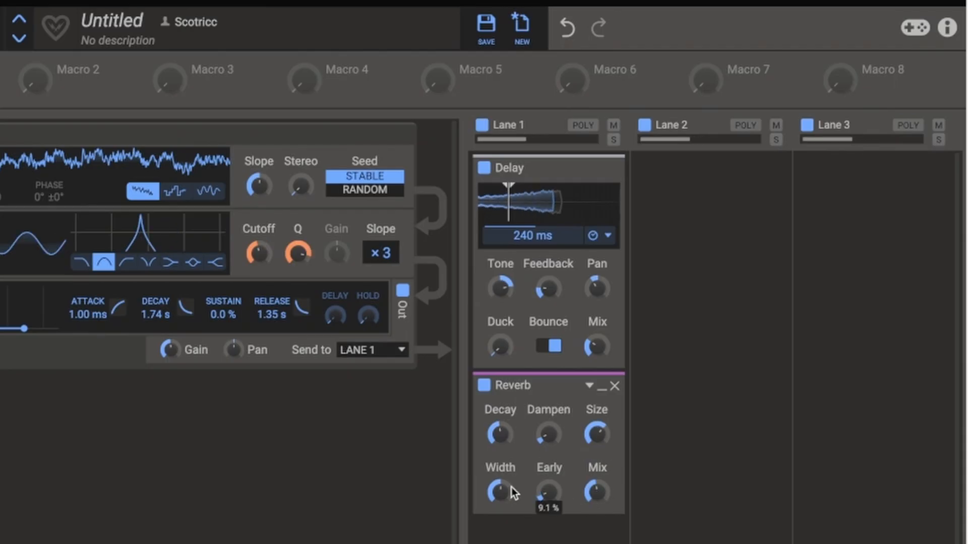
pyautogui.moveTo(498, 491)
pyautogui.mouseDown()
pyautogui.moveTo(498, 466)
pyautogui.moveTo(498, 475)
pyautogui.mouseUp()
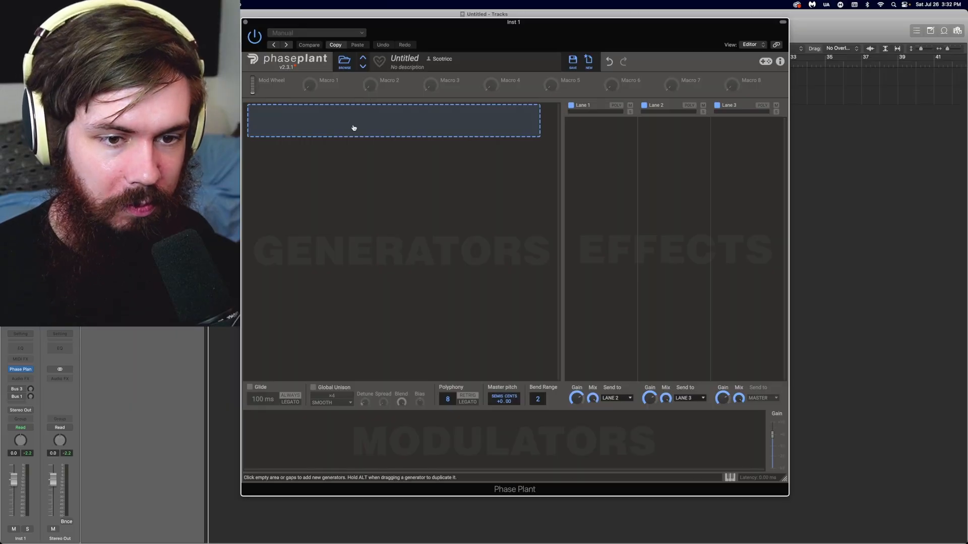
# In the empty patch, add a Noise generator with a random seed and insert two Filters before its envelope
pyautogui.click(354, 128)
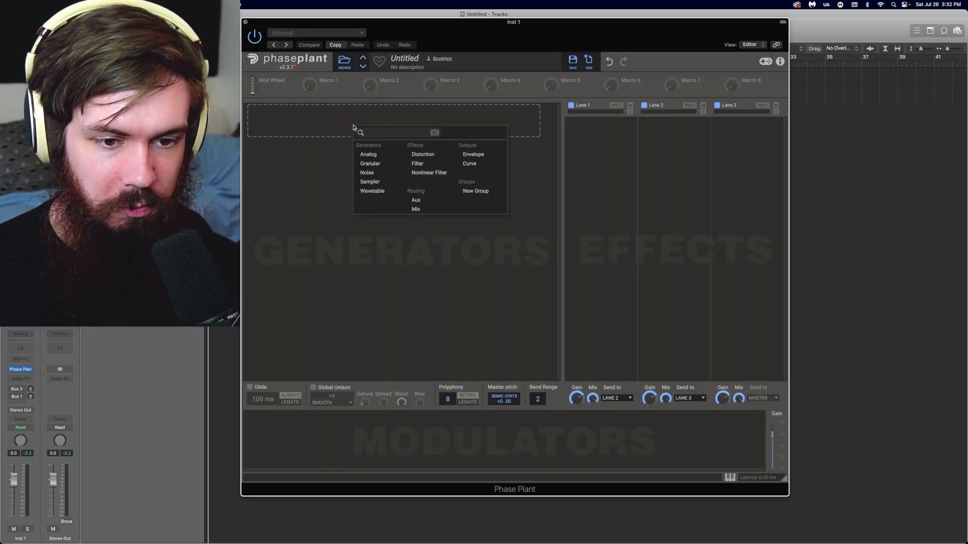
pyautogui.click(373, 174)
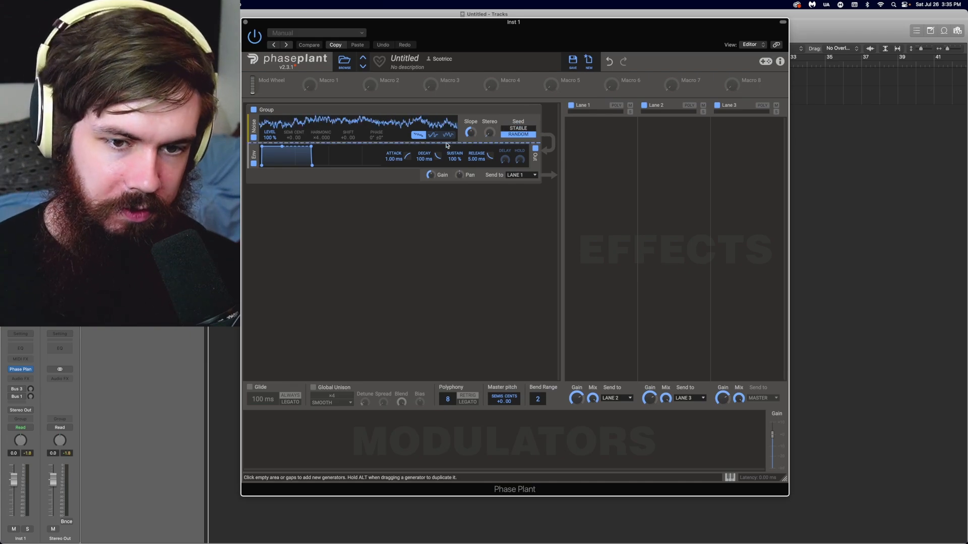
pyautogui.click(446, 145)
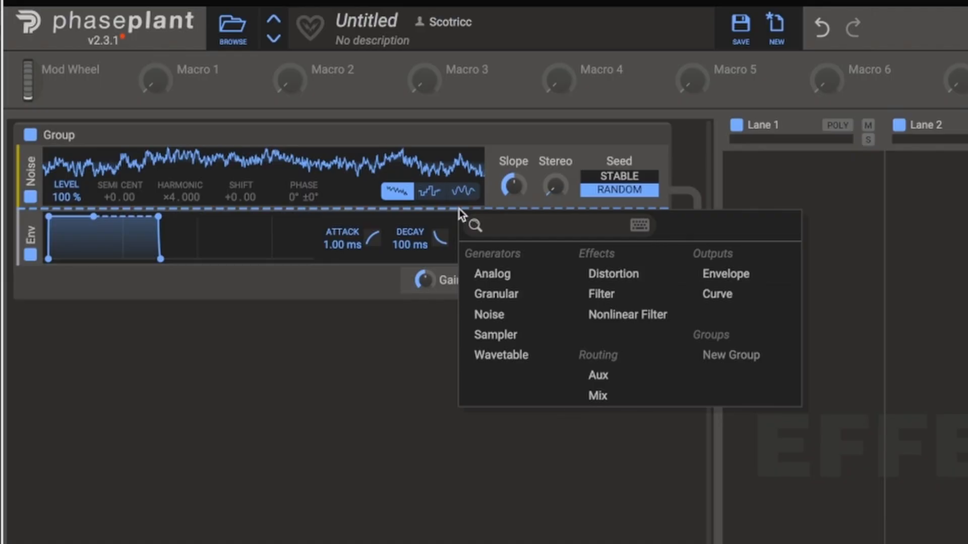
pyautogui.click(604, 294)
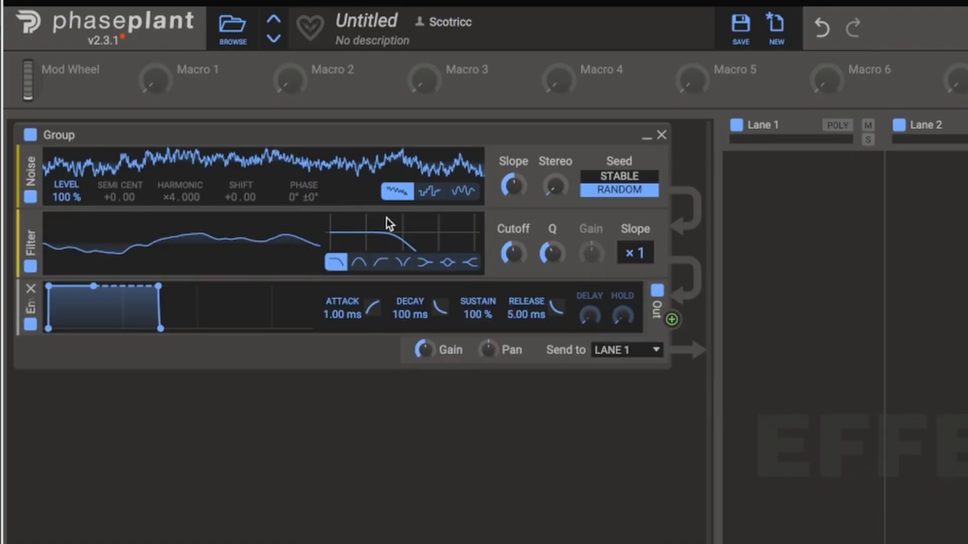
pyautogui.click(440, 213)
pyautogui.click(587, 294)
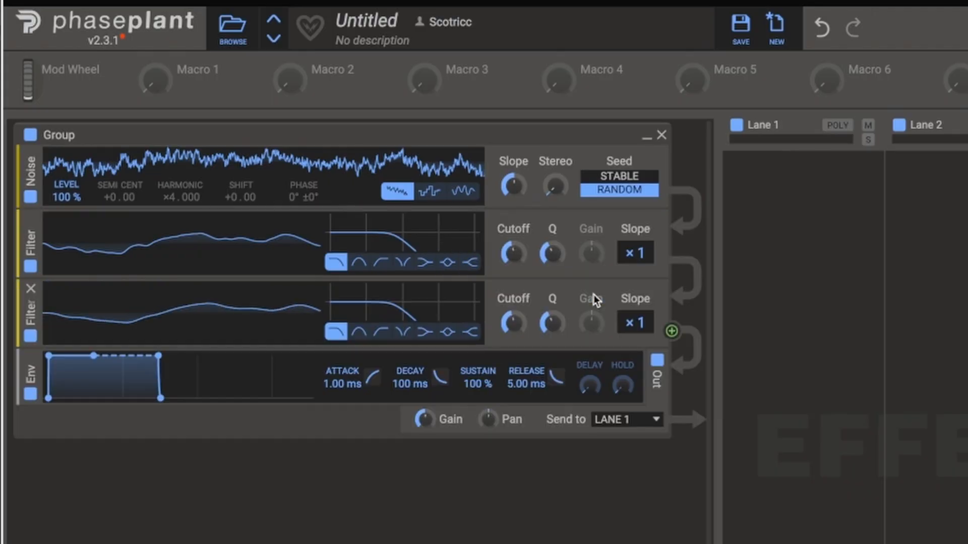
# Switch the first filter to high-pass with a Q of about 1.99 and raise the Q of the second, low-pass filter
pyautogui.click(381, 263)
pyautogui.moveTo(552, 253); pyautogui.dragTo(551, 247)
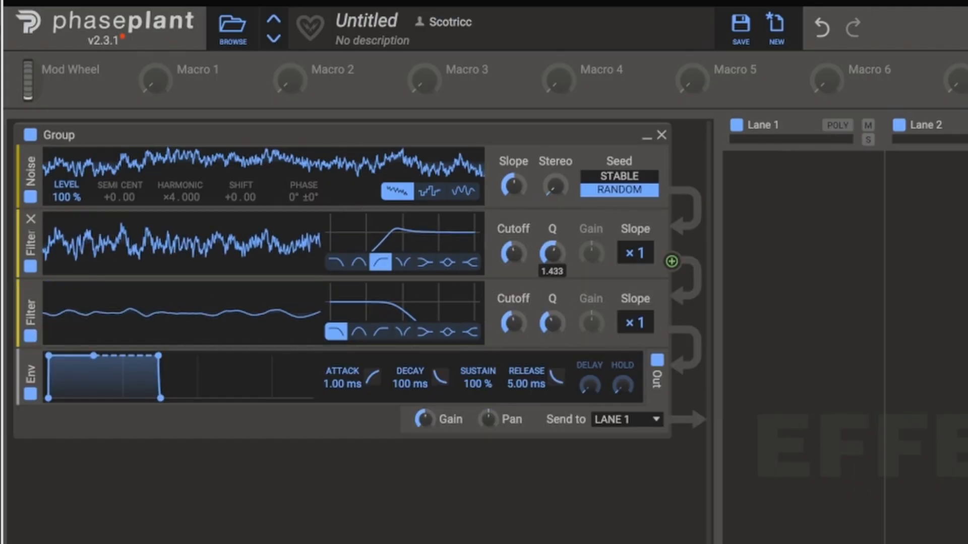
pyautogui.moveTo(552, 322); pyautogui.dragTo(549, 292)
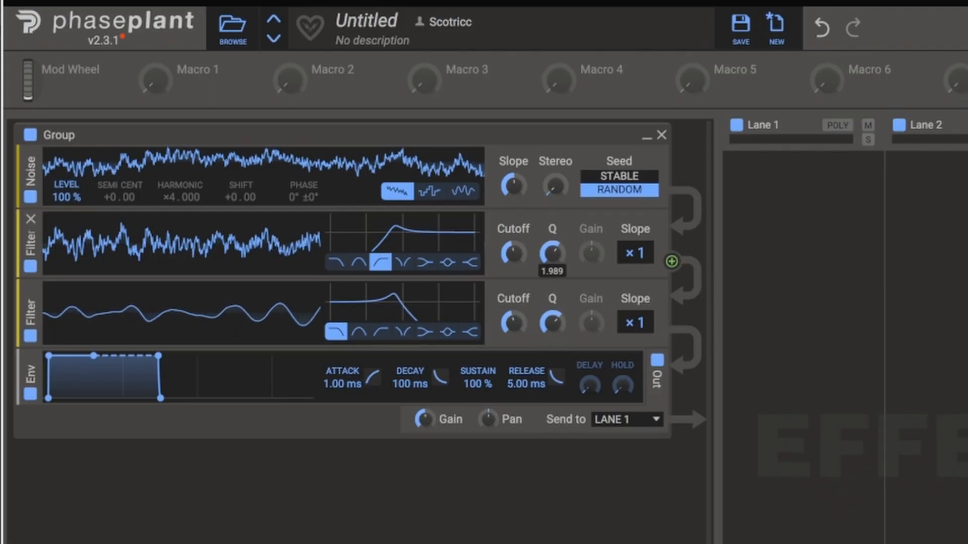
# Raise the Q of both noise filters a little further and lower the noise group's output gain
pyautogui.moveTo(552, 253); pyautogui.dragTo(552, 250)
pyautogui.moveTo(552, 323); pyautogui.dragTo(552, 313)
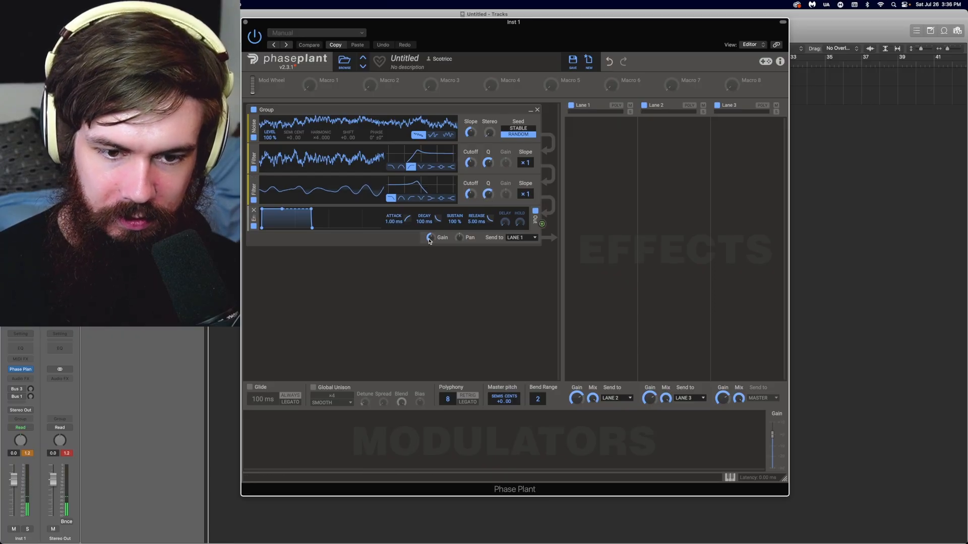
pyautogui.moveTo(430, 237)
pyautogui.mouseDown()
pyautogui.moveTo(429, 263)
pyautogui.moveTo(429, 252)
pyautogui.mouseUp()
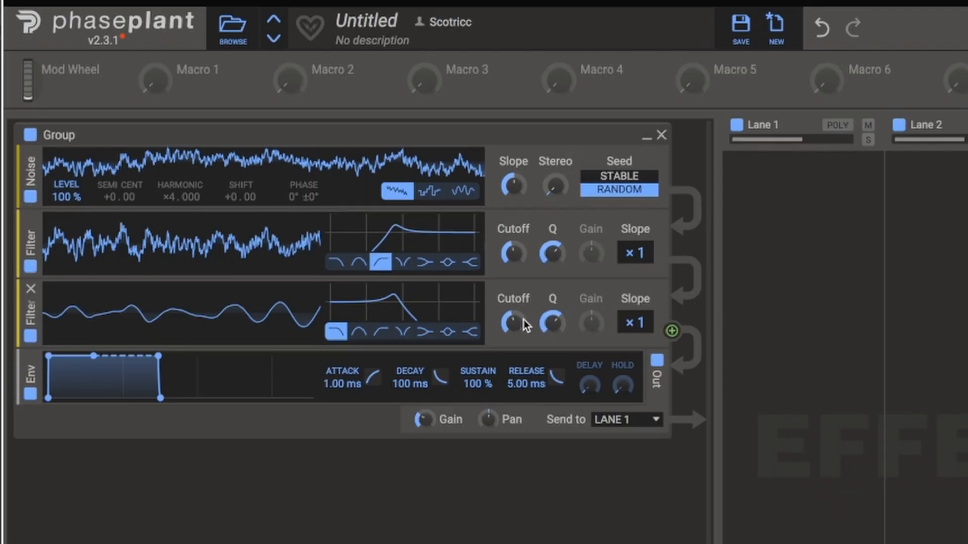
# Widen the noise band by raising the low-pass cutoff and lowering the high-pass cutoff, with both filter slopes set to ×4
pyautogui.moveTo(473, 195); pyautogui.dragTo(473, 189)
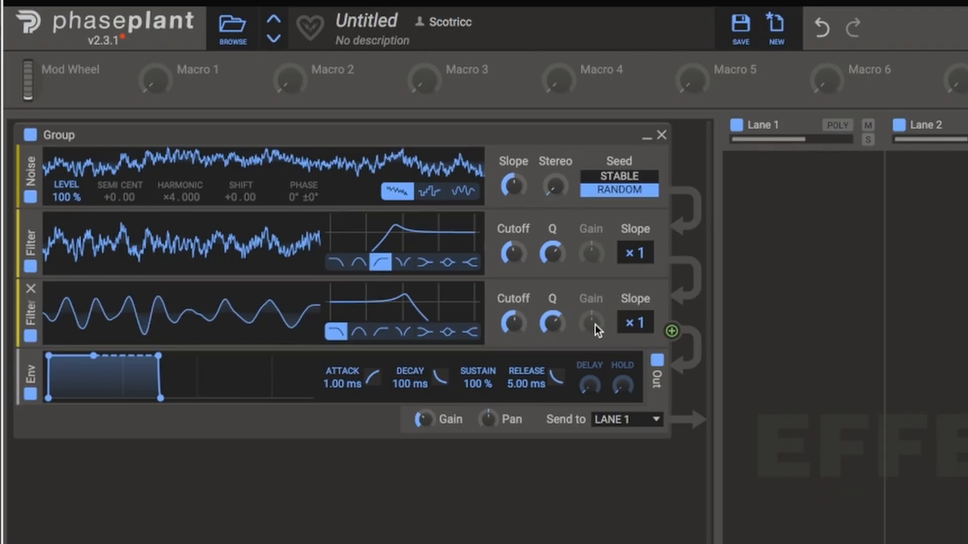
pyautogui.click(638, 324)
pyautogui.click(639, 326)
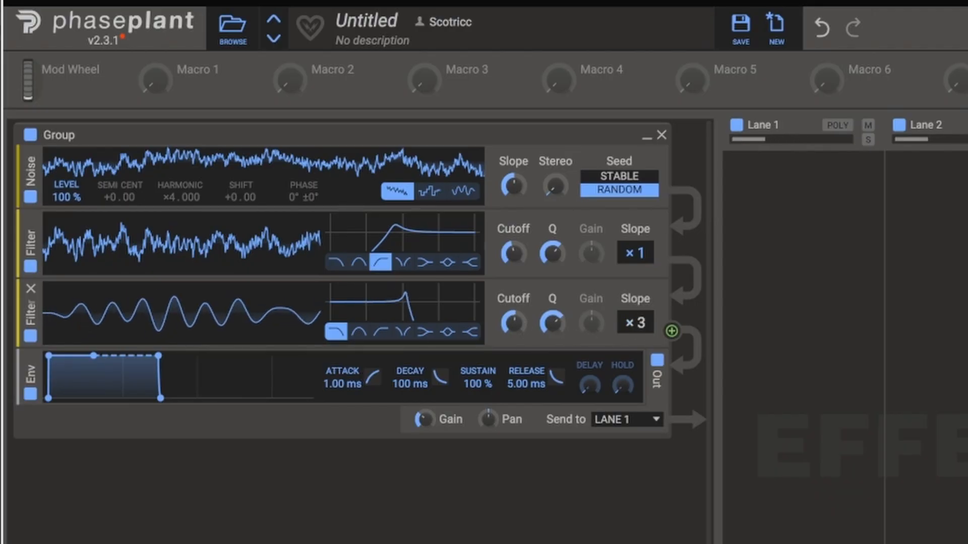
pyautogui.click(641, 327)
pyautogui.moveTo(639, 257); pyautogui.dragTo(639, 236)
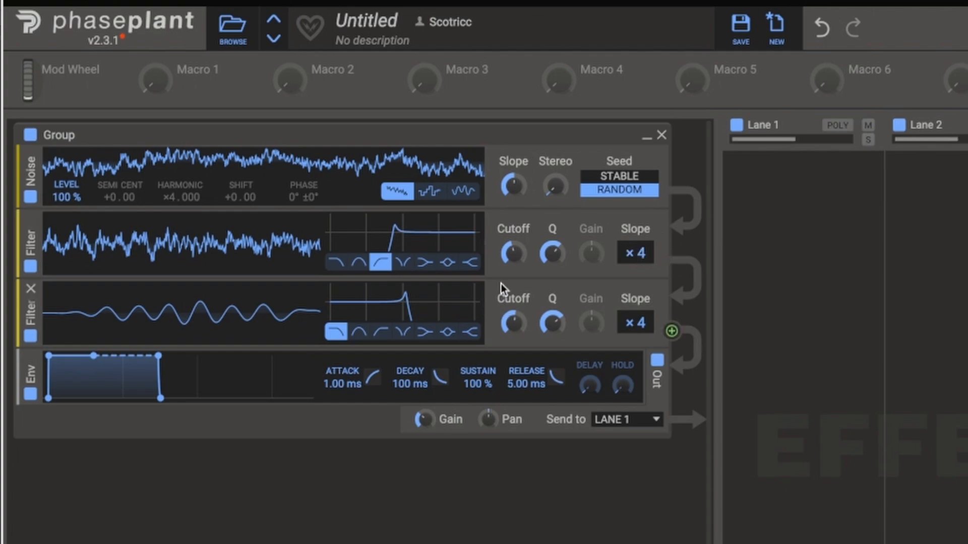
pyautogui.moveTo(513, 253); pyautogui.dragTo(513, 258)
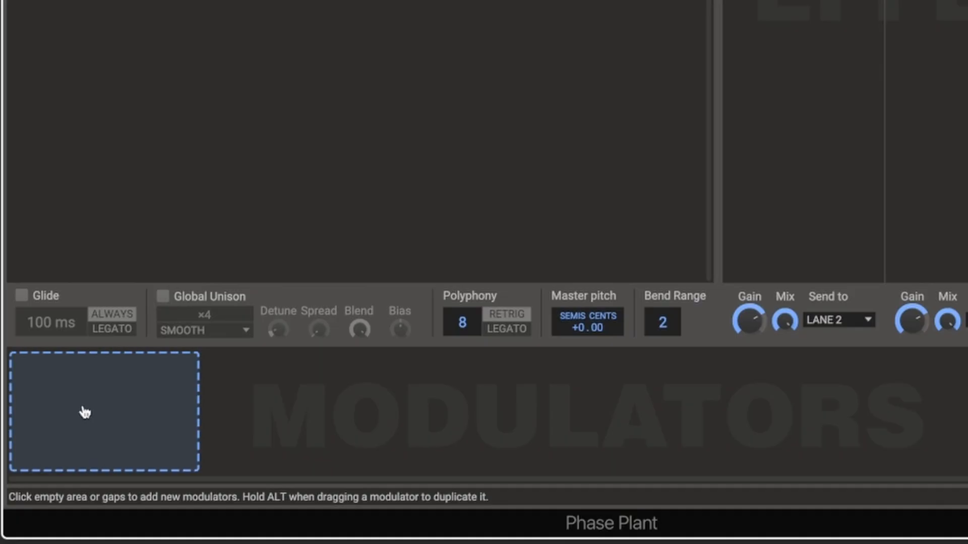
# Add a Note modulator and route it to both noise filters' Cutoff, at +100% on the high-pass, and to both Qs
pyautogui.click(277, 437)
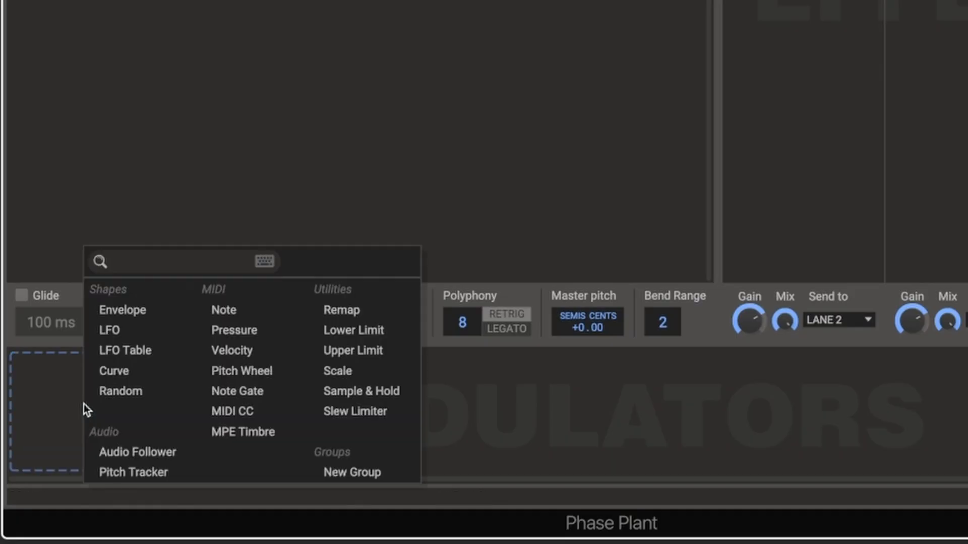
pyautogui.click(249, 311)
pyautogui.click(154, 461)
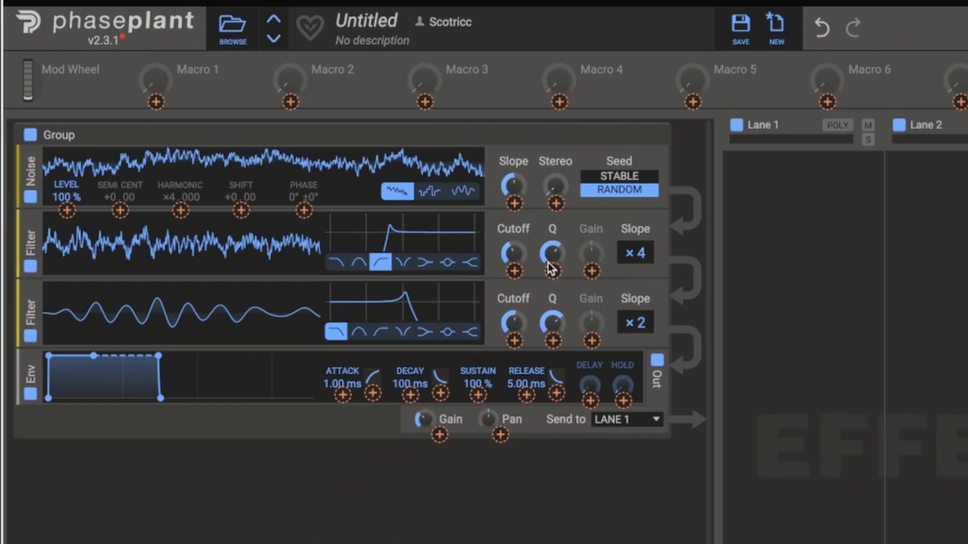
pyautogui.moveTo(514, 271); pyautogui.dragTo(514, 270)
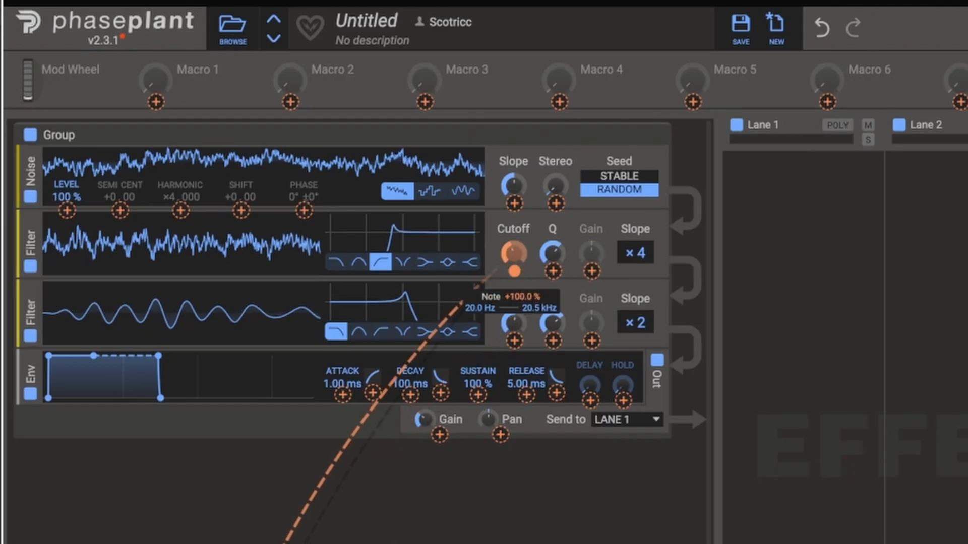
pyautogui.click(514, 341)
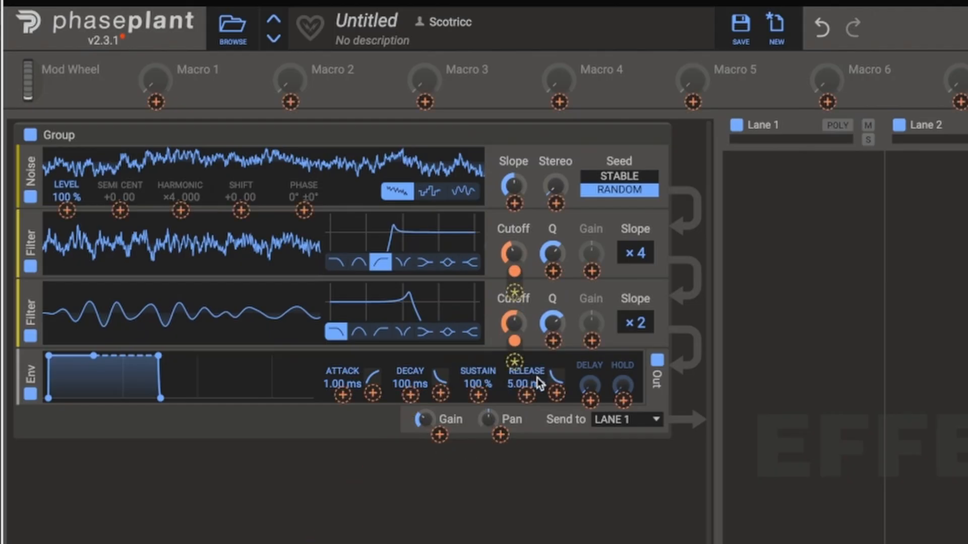
pyautogui.moveTo(553, 339); pyautogui.dragTo(553, 361)
pyautogui.moveTo(553, 270); pyautogui.dragTo(553, 293)
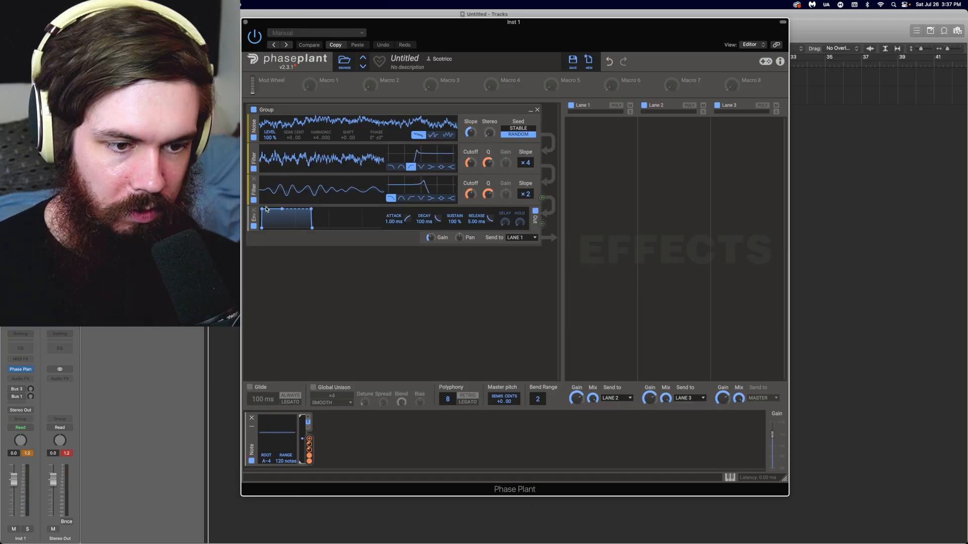
# Shape the noise group's envelope to about 903 ms attack, 4.82 s decay, 27% sustain and 5.71 s release
pyautogui.moveTo(262, 208); pyautogui.dragTo(360, 228)
pyautogui.moveTo(292, 218); pyautogui.dragTo(294, 219)
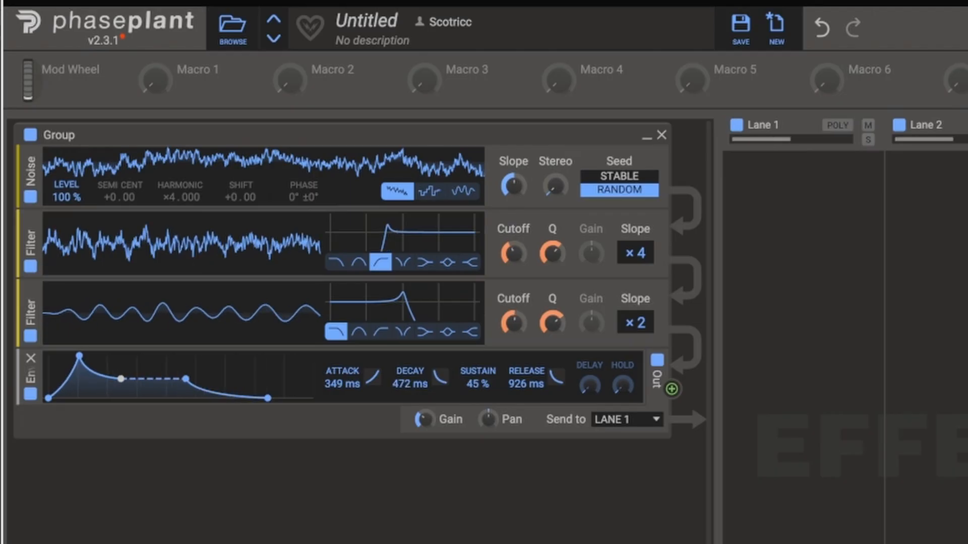
pyautogui.moveTo(120, 378); pyautogui.dragTo(163, 384)
pyautogui.moveTo(61, 356); pyautogui.dragTo(89, 356)
pyautogui.moveTo(281, 399); pyautogui.dragTo(291, 398)
pyautogui.moveTo(67, 356); pyautogui.dragTo(68, 356)
pyautogui.moveTo(99, 385); pyautogui.dragTo(135, 386)
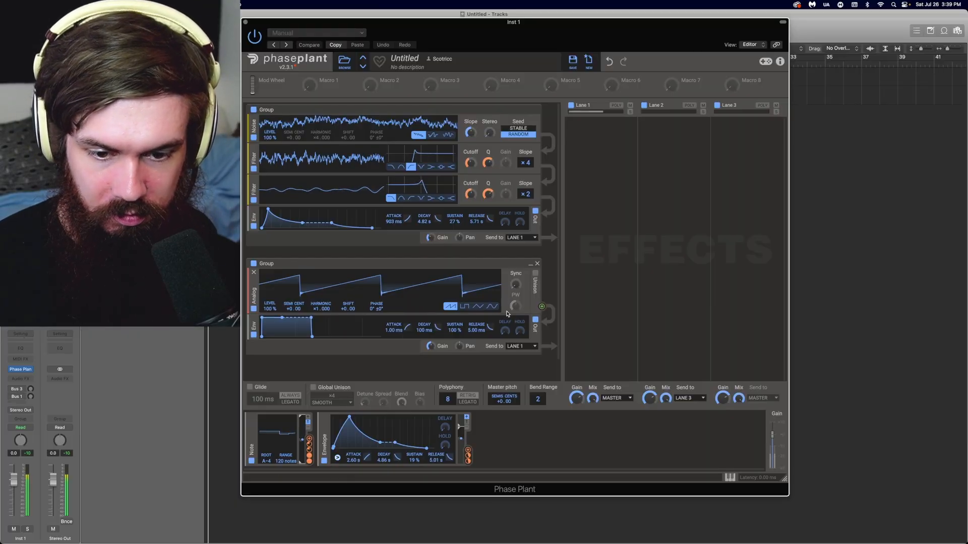
# Lower the Analog group's gain and enable ×3 Smooth unison on its oscillator with a raised Spread
pyautogui.moveTo(430, 346); pyautogui.dragTo(431, 356)
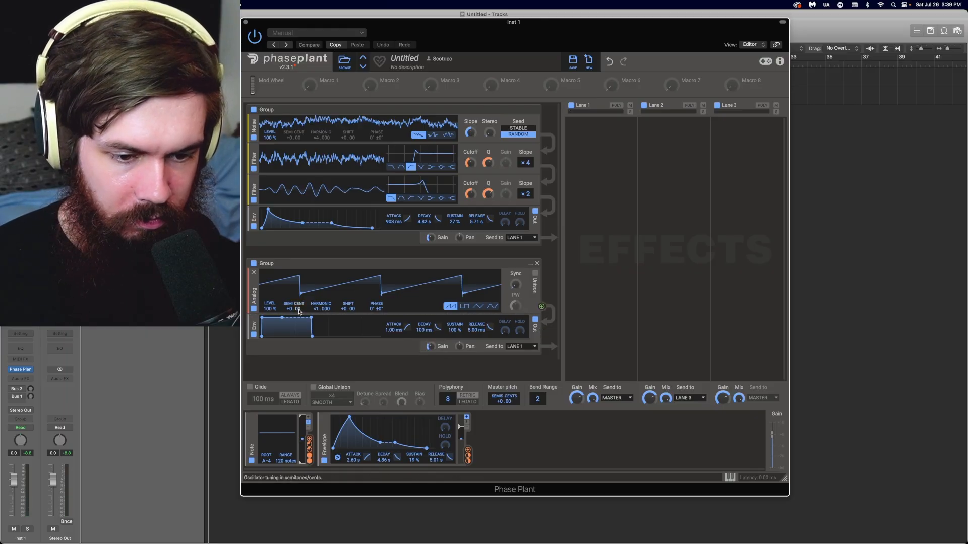
pyautogui.click(536, 274)
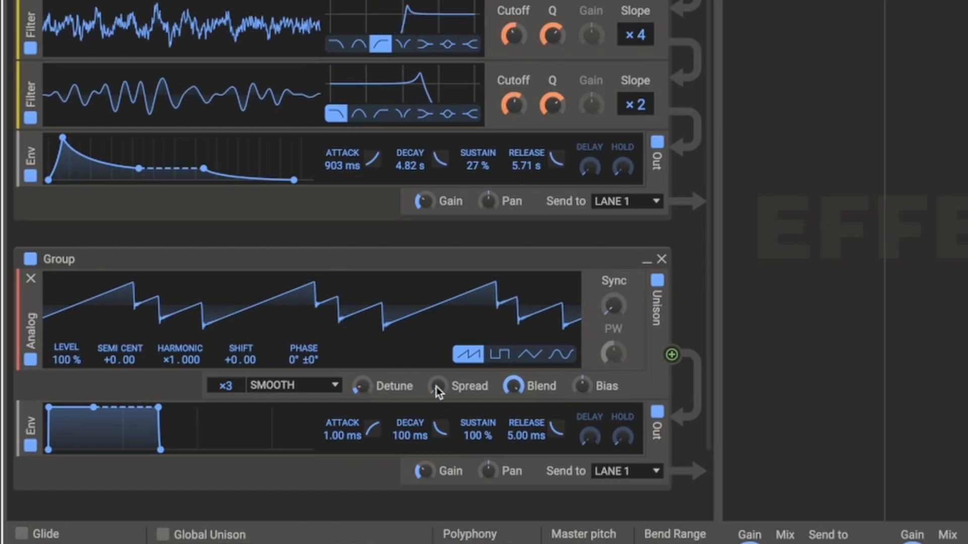
pyautogui.moveTo(437, 392); pyautogui.dragTo(437, 393)
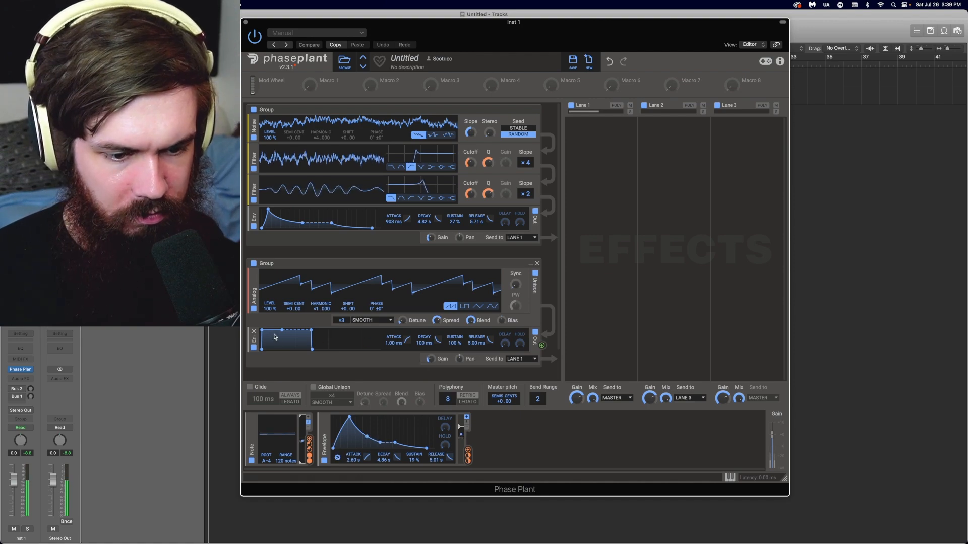
# Shape the Analog group's envelope to about 2.63 s attack, 3.24 s decay, 81% sustain and 4.06 s release
pyautogui.moveTo(407, 340); pyautogui.dragTo(406, 337)
pyautogui.moveTo(262, 331); pyautogui.dragTo(336, 331)
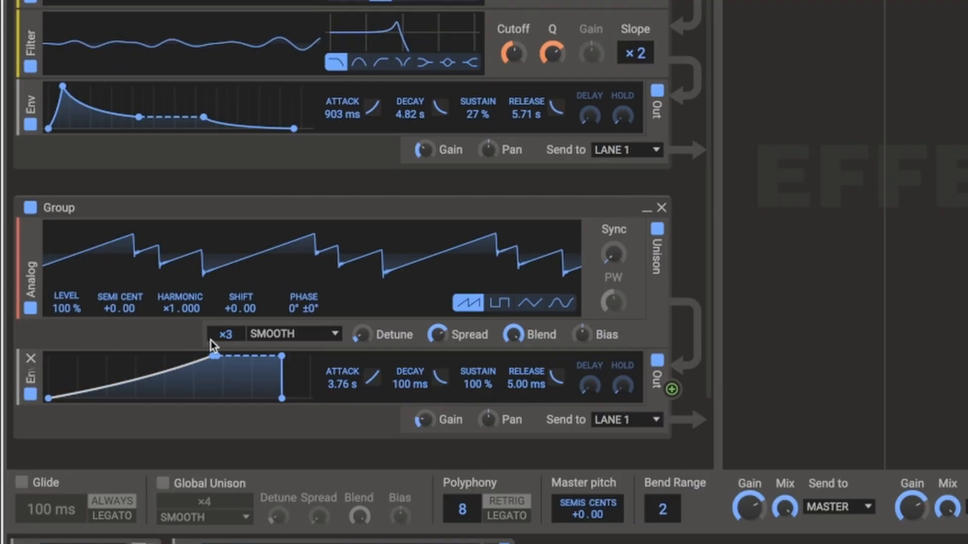
pyautogui.moveTo(216, 356); pyautogui.dragTo(227, 365)
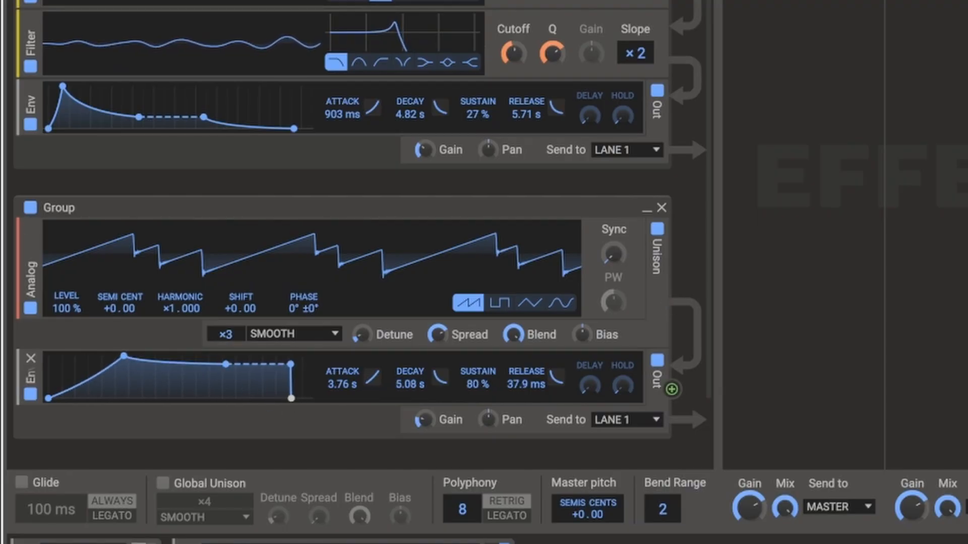
pyautogui.moveTo(292, 398); pyautogui.dragTo(294, 398)
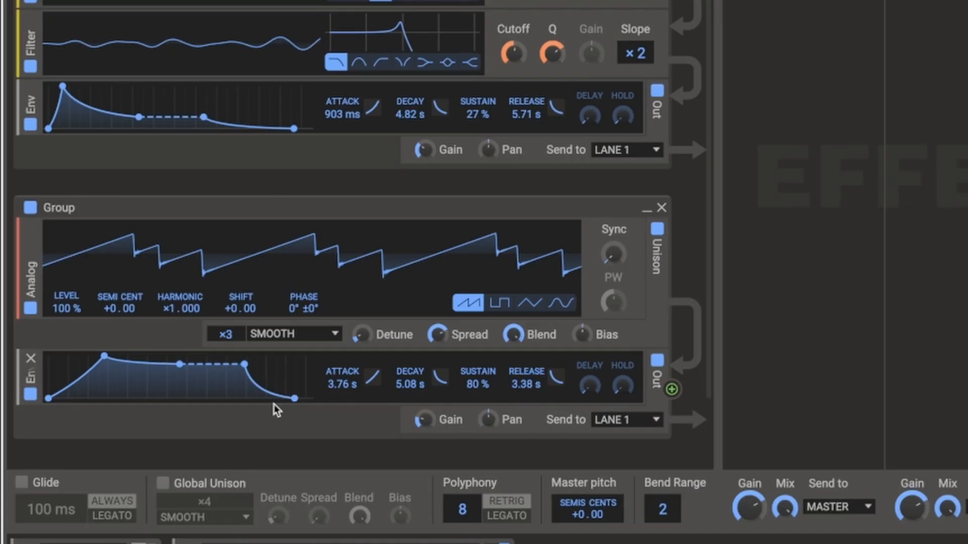
pyautogui.moveTo(294, 398); pyautogui.dragTo(296, 398)
pyautogui.moveTo(178, 365); pyautogui.dragTo(98, 355)
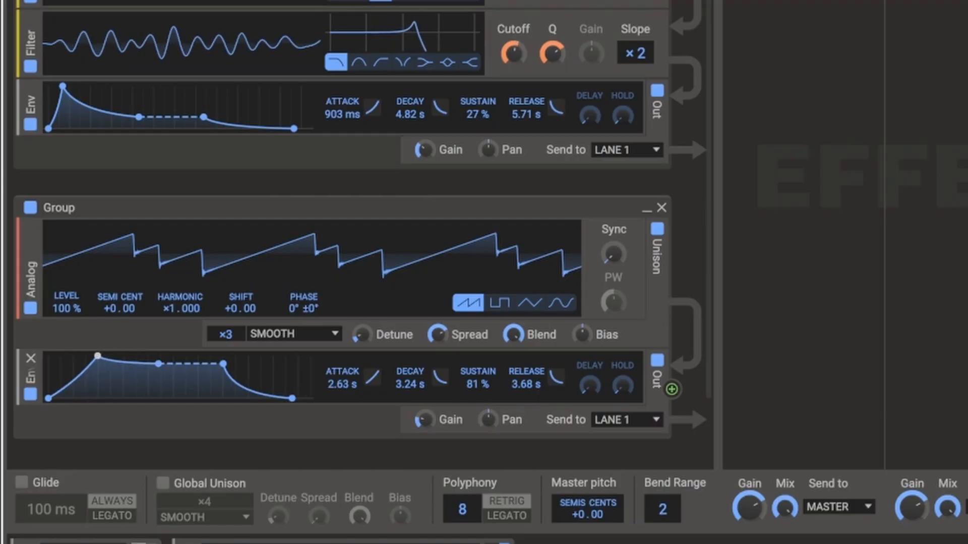
pyautogui.moveTo(290, 398); pyautogui.dragTo(294, 398)
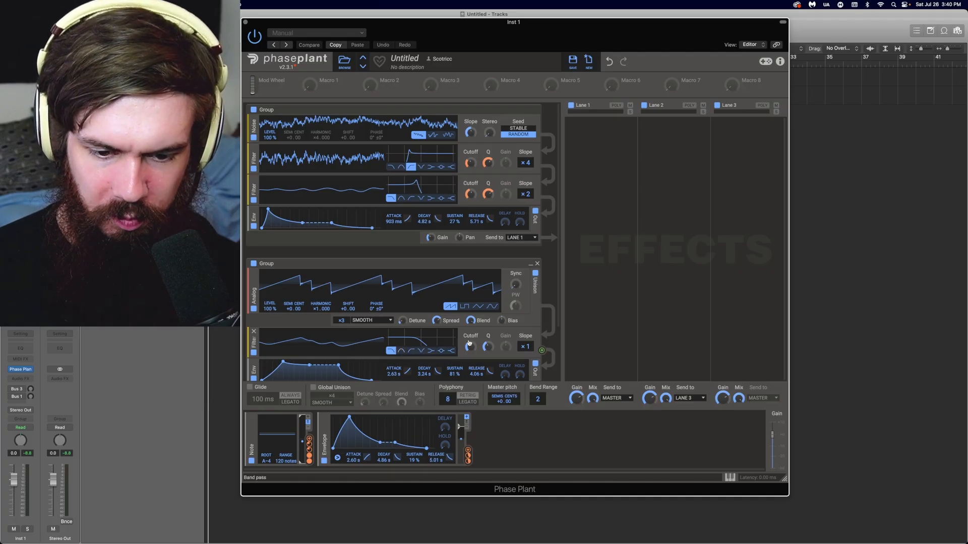
# Adjust the Analog group's low-pass filter to a ×2 slope with a higher cutoff, and modulate its Cutoff with the Note modulator
pyautogui.moveTo(488, 347); pyautogui.dragTo(471, 343)
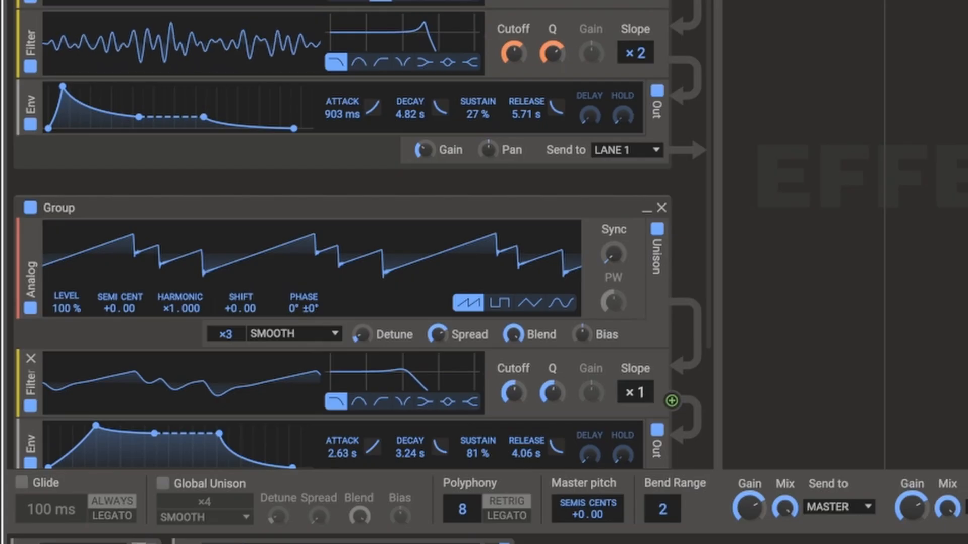
pyautogui.moveTo(635, 392); pyautogui.dragTo(635, 384)
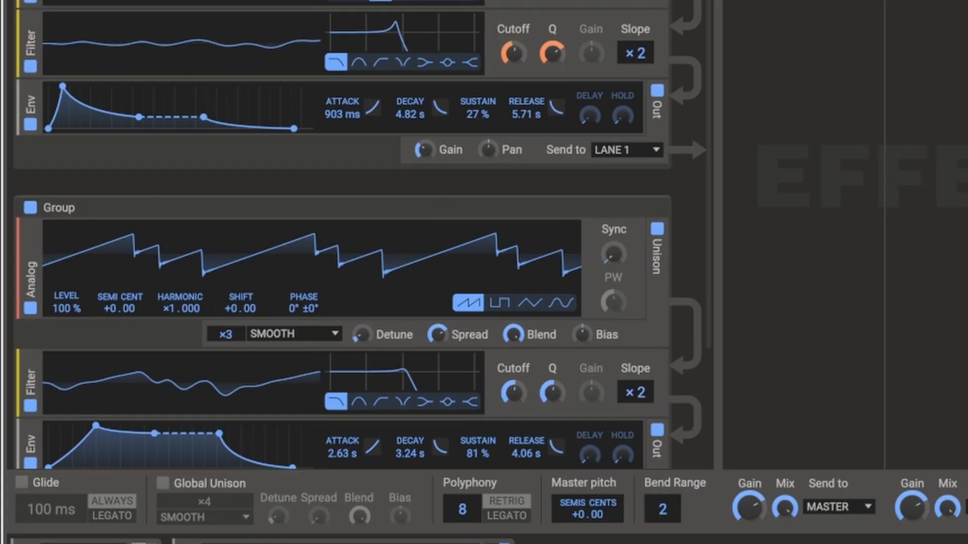
pyautogui.click(86, 543)
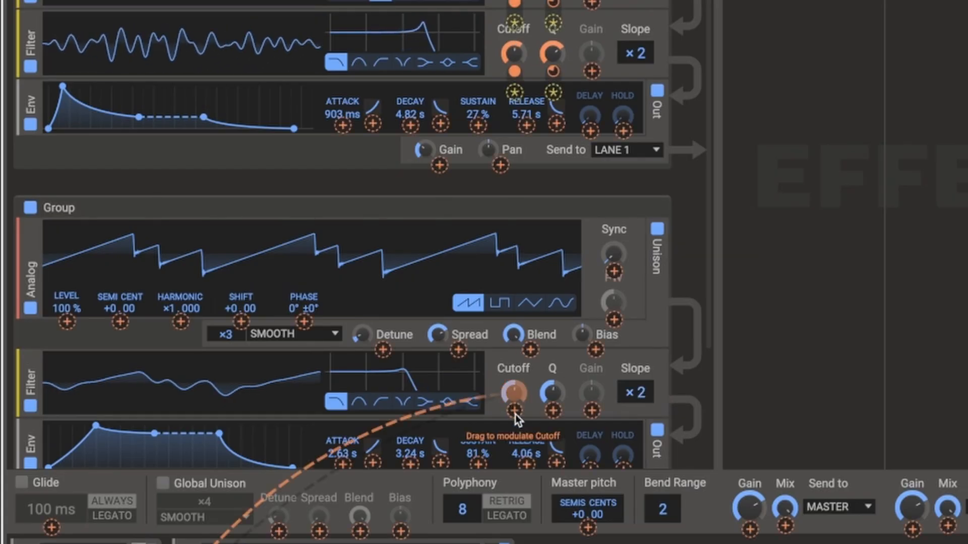
pyautogui.moveTo(514, 411)
pyautogui.mouseDown()
pyautogui.moveTo(514, 373)
pyautogui.moveTo(522, 397)
pyautogui.mouseUp()
pyautogui.click(524, 538)
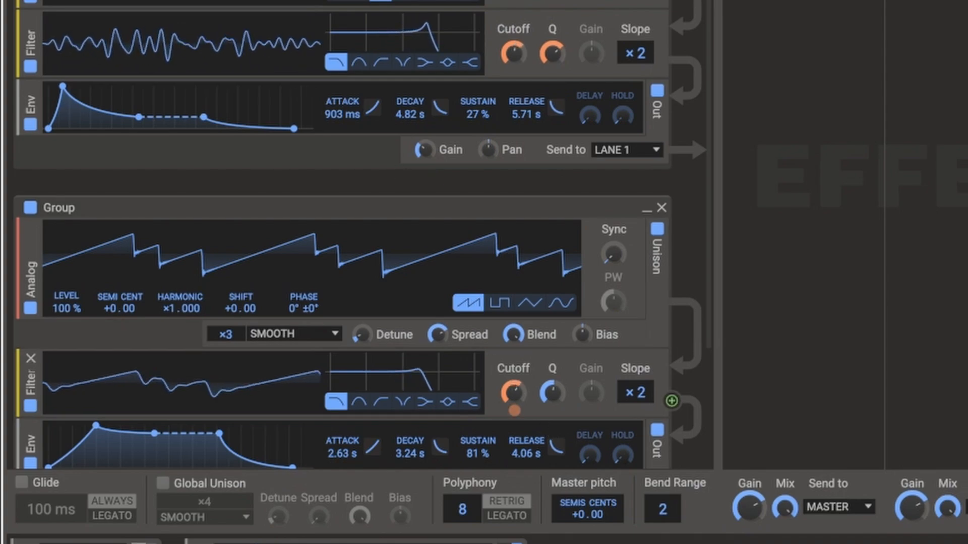
# With the noise group disabled, add a Pyramid LFO at about 3.090 Hz and route it to the Analog oscillator's Semi Cent
pyautogui.click(31, 1)
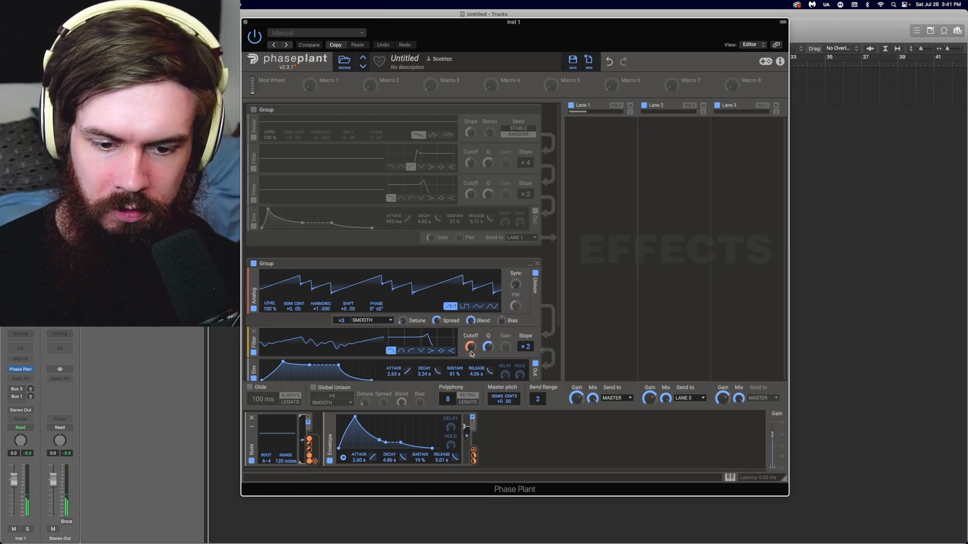
pyautogui.click(534, 457)
pyautogui.click(555, 400)
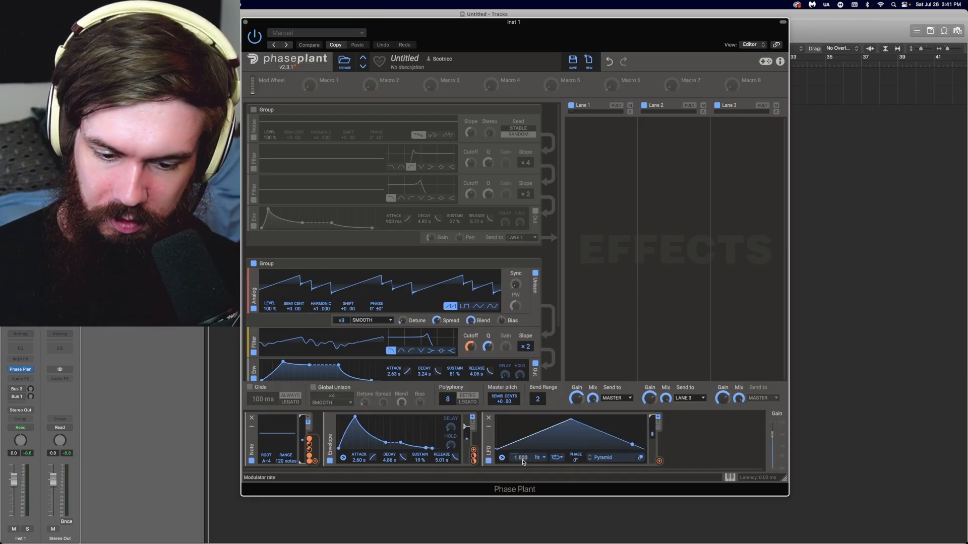
pyautogui.moveTo(523, 462); pyautogui.dragTo(536, 460)
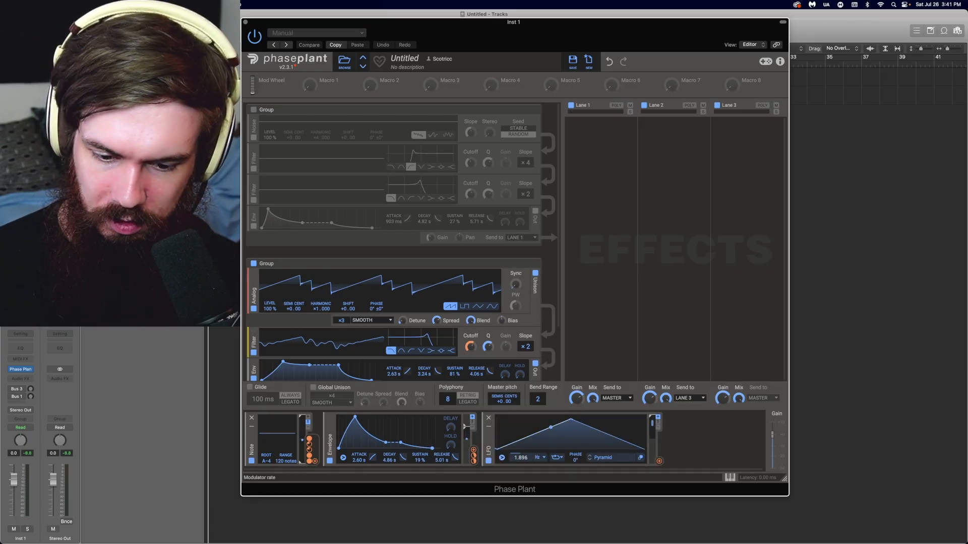
pyautogui.click(658, 461)
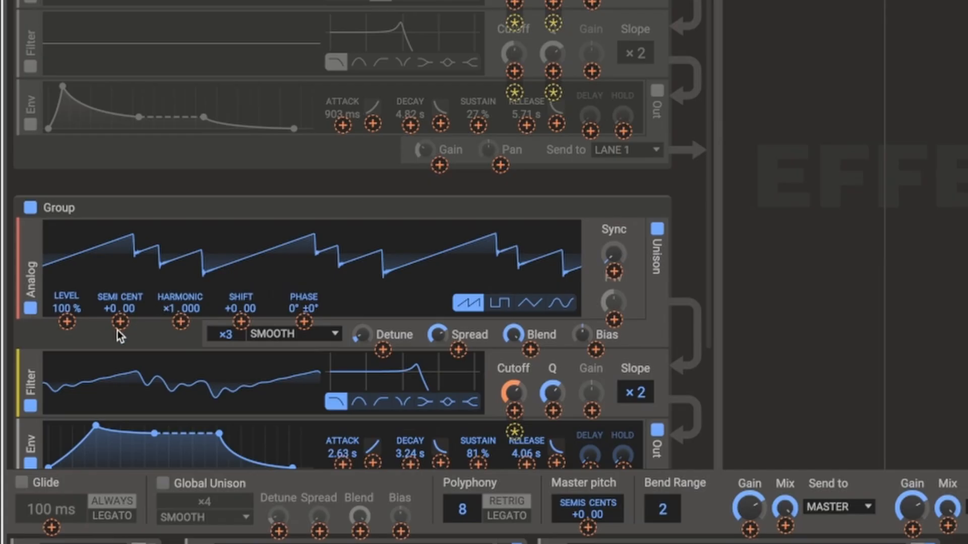
pyautogui.moveTo(120, 321); pyautogui.dragTo(120, 289)
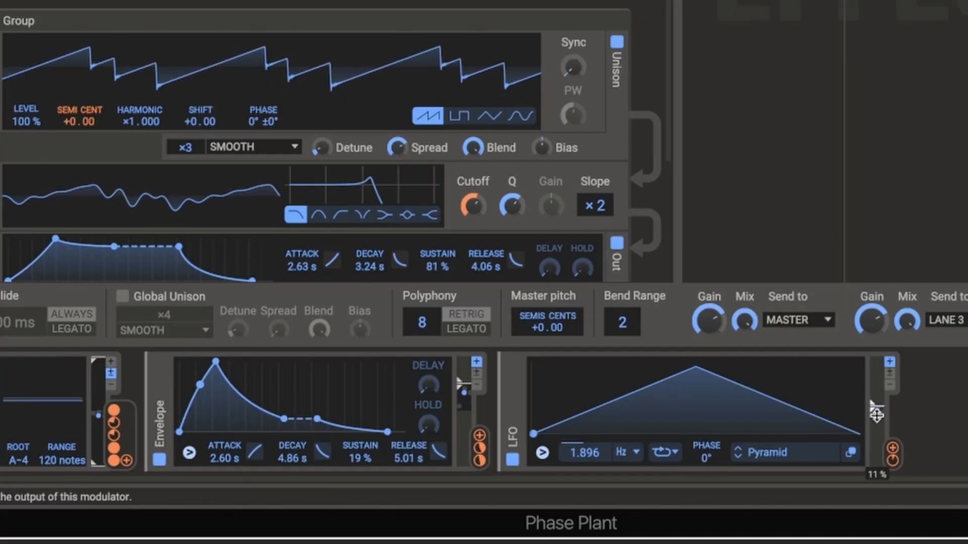
pyautogui.moveTo(589, 453); pyautogui.dragTo(589, 417)
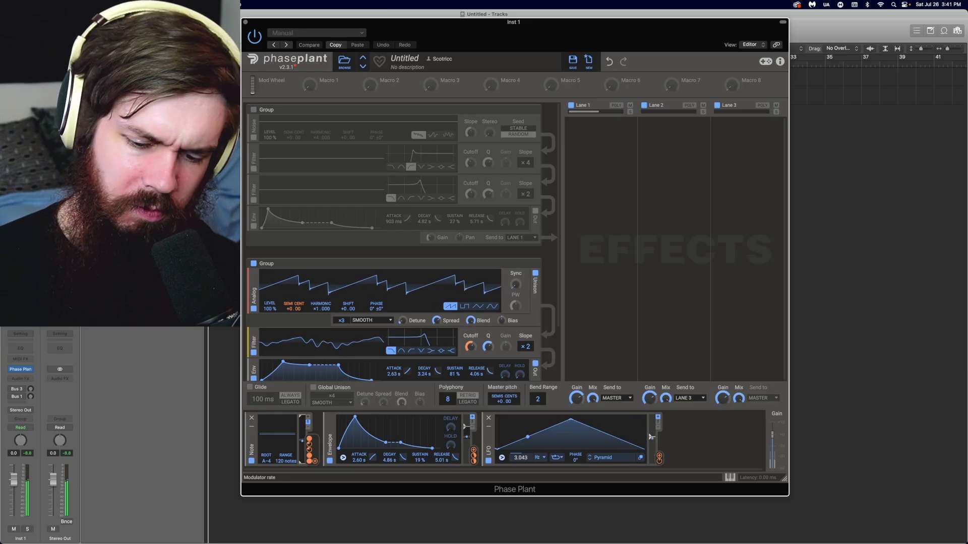
pyautogui.moveTo(523, 460); pyautogui.dragTo(524, 458)
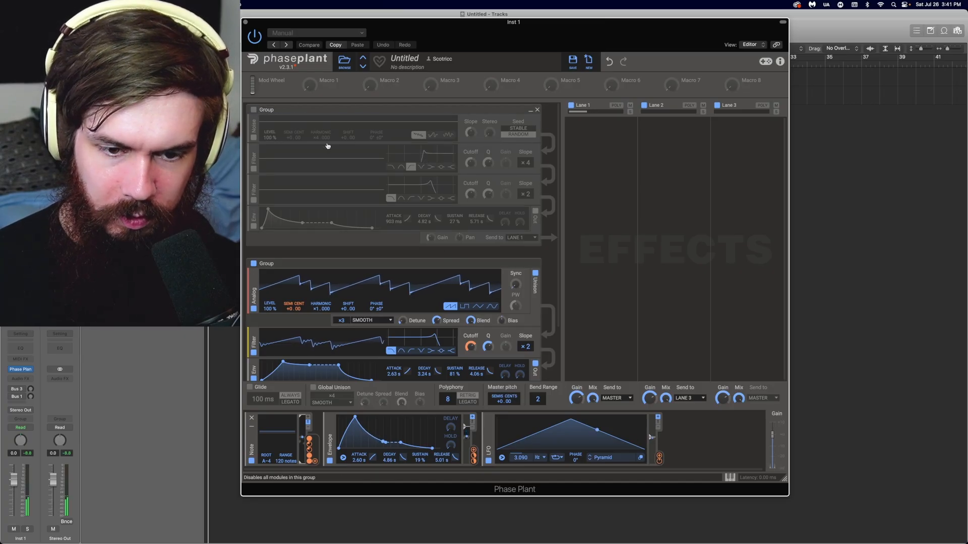
# Re-enable the noise group and adjust the Analog group's output gain to balance the two layers
pyautogui.click(254, 109)
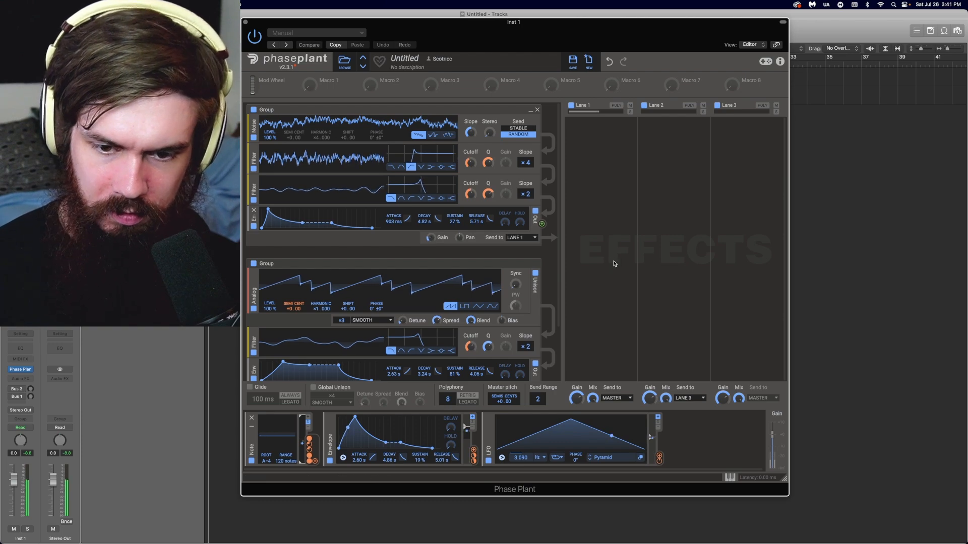
pyautogui.scroll(-3, 550, 267)
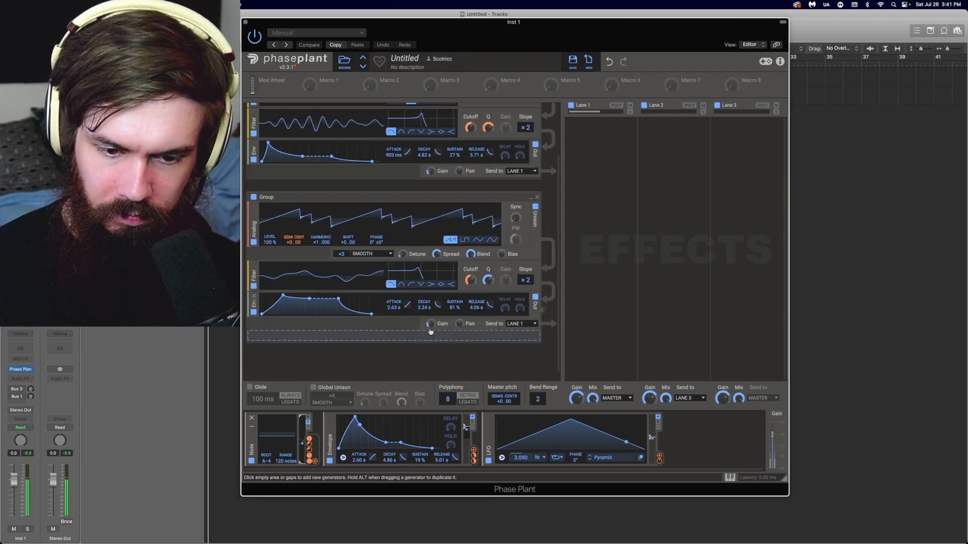
pyautogui.moveTo(430, 324); pyautogui.dragTo(430, 323)
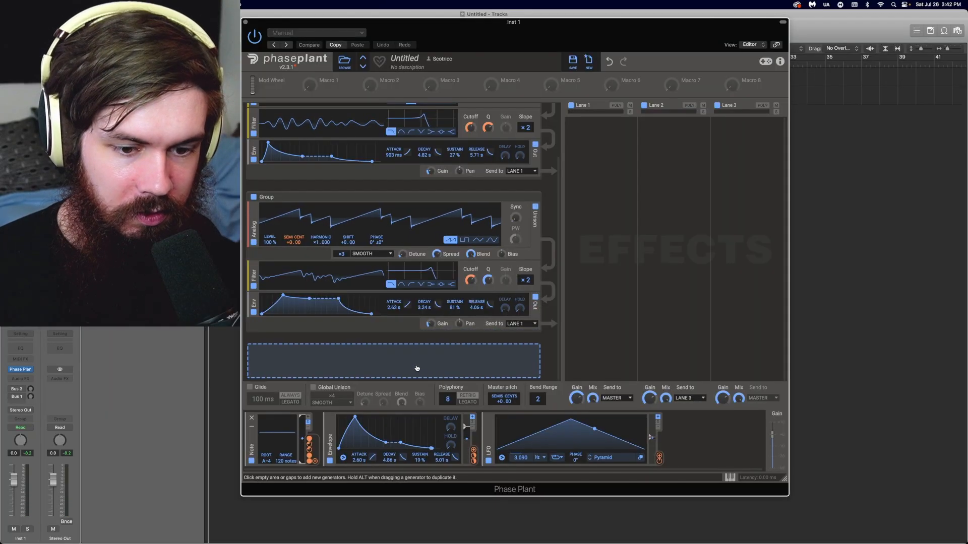
# Add a new Analog oscillator group below the existing two and set its waveform to sine
pyautogui.scroll(1, 417, 367)
pyautogui.scroll(-1, 398, 353)
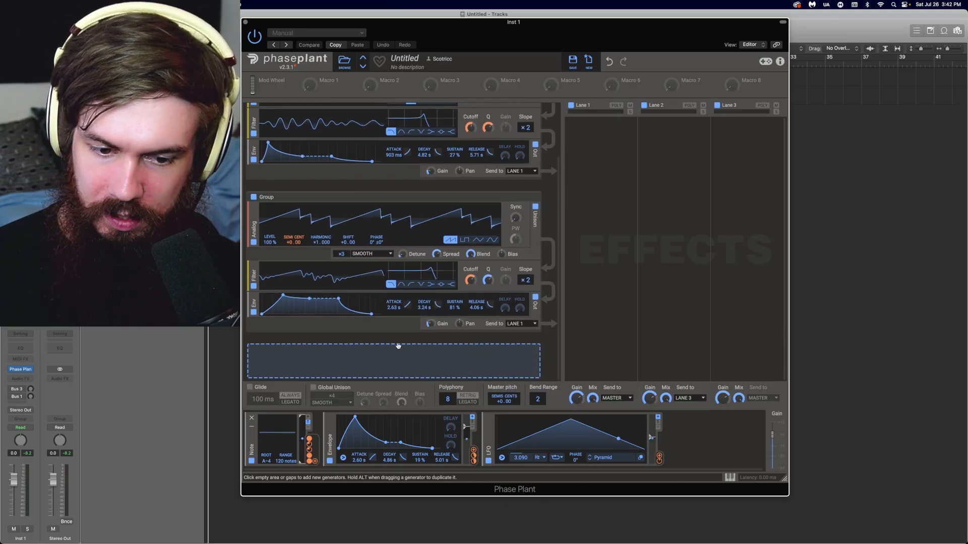
pyautogui.click(416, 364)
pyautogui.click(428, 382)
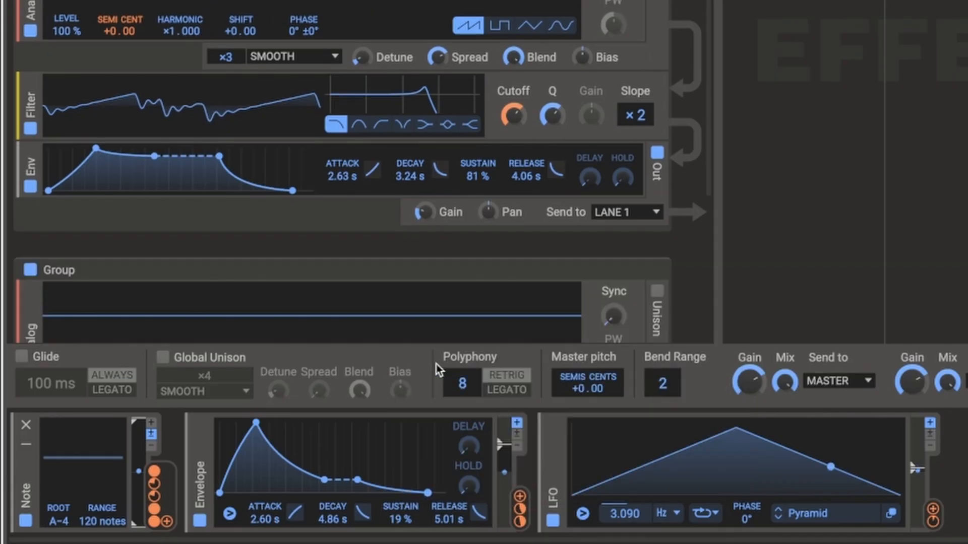
pyautogui.scroll(-3, 422, 277)
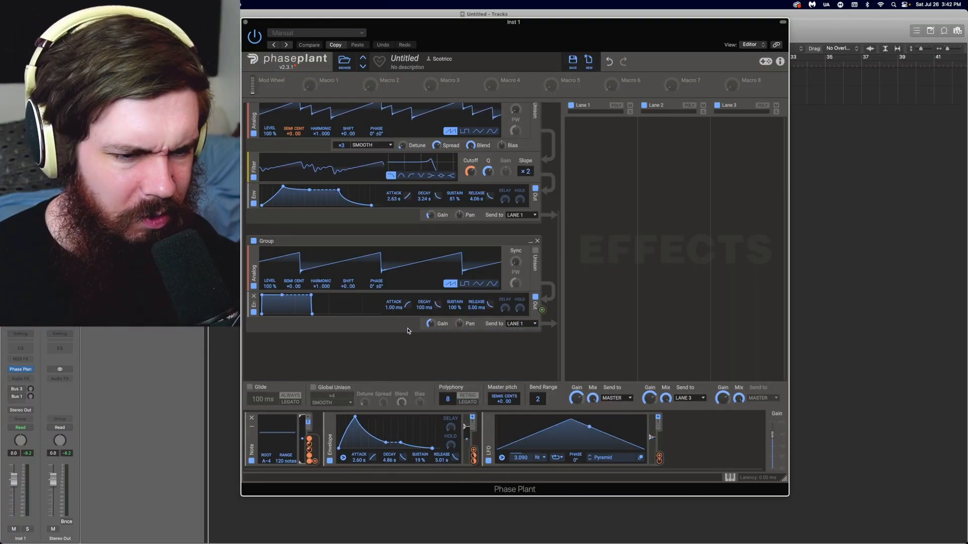
pyautogui.click(492, 284)
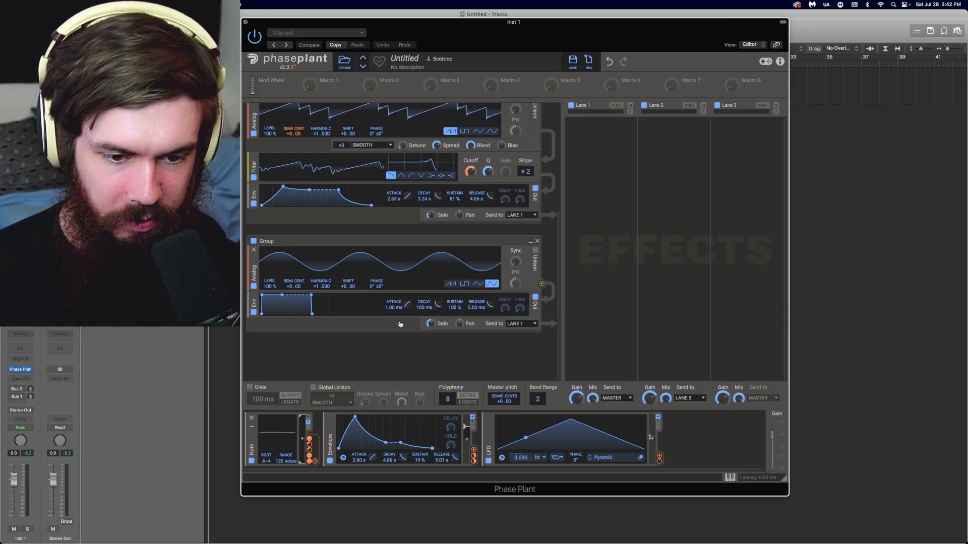
# Disable and collapse the noise group and the saw Analog group to isolate the new sine group
pyautogui.scroll(5, 315, 222)
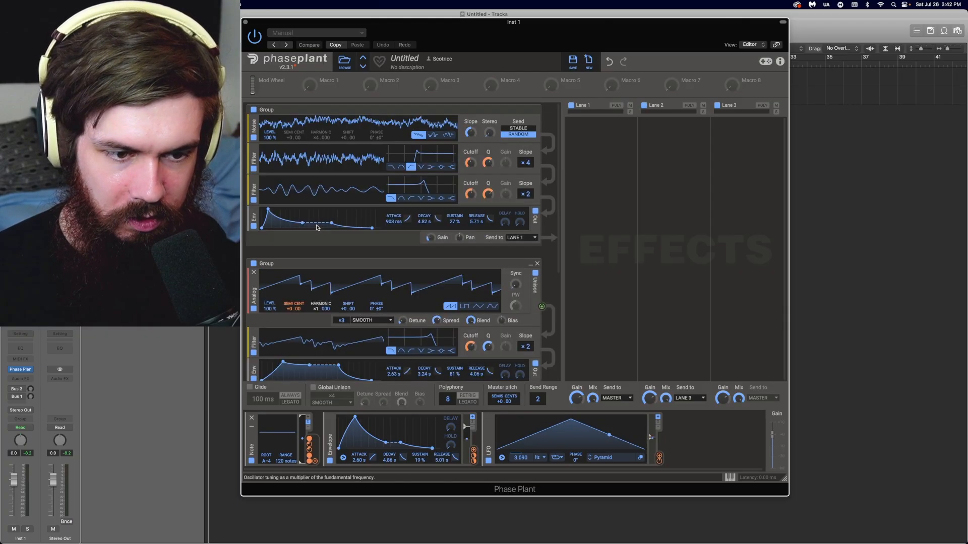
pyautogui.click(254, 110)
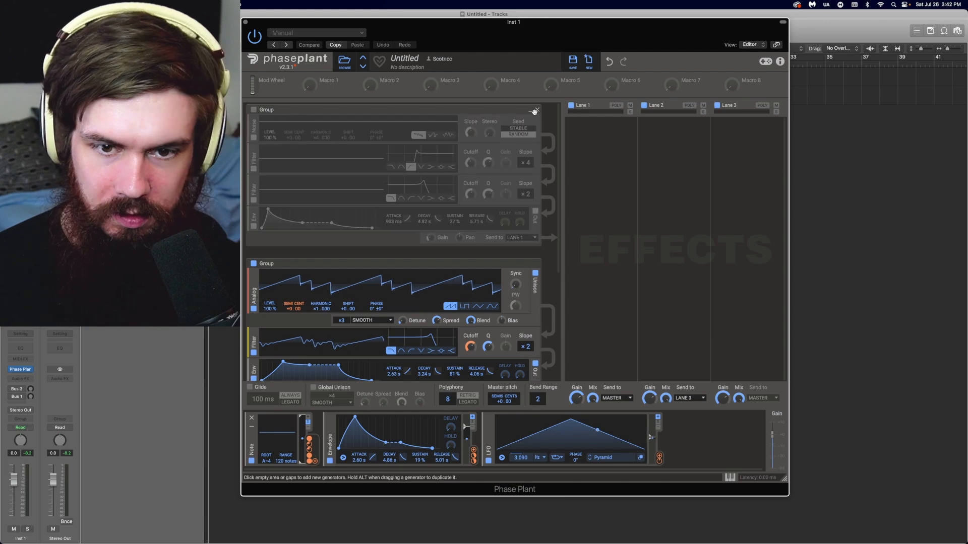
pyautogui.click(531, 111)
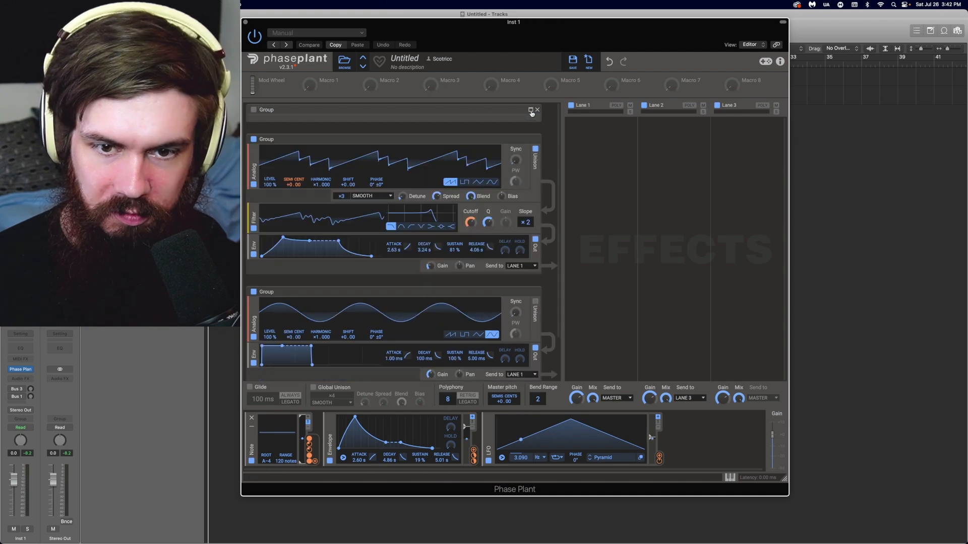
pyautogui.click(254, 139)
pyautogui.click(530, 141)
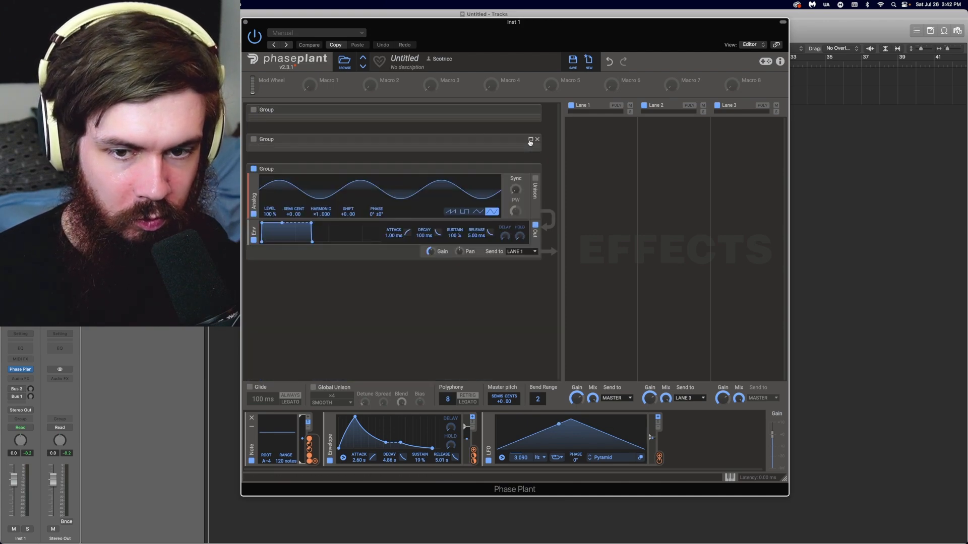
# Shape the sine group's envelope to about 194 ms attack, 1.56 s decay, 85% sustain and 4.20 s release
pyautogui.moveTo(282, 222); pyautogui.dragTo(329, 226)
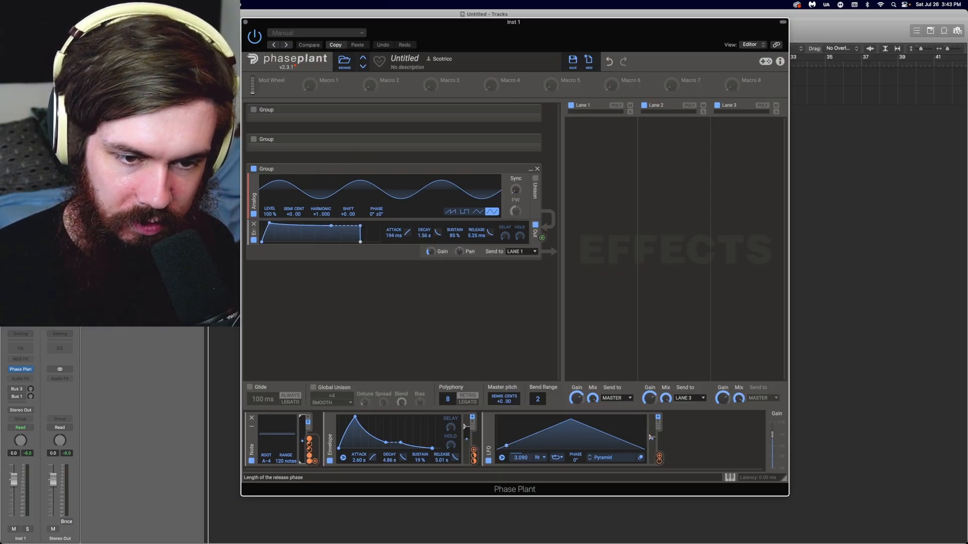
pyautogui.moveTo(361, 242); pyautogui.dragTo(368, 242)
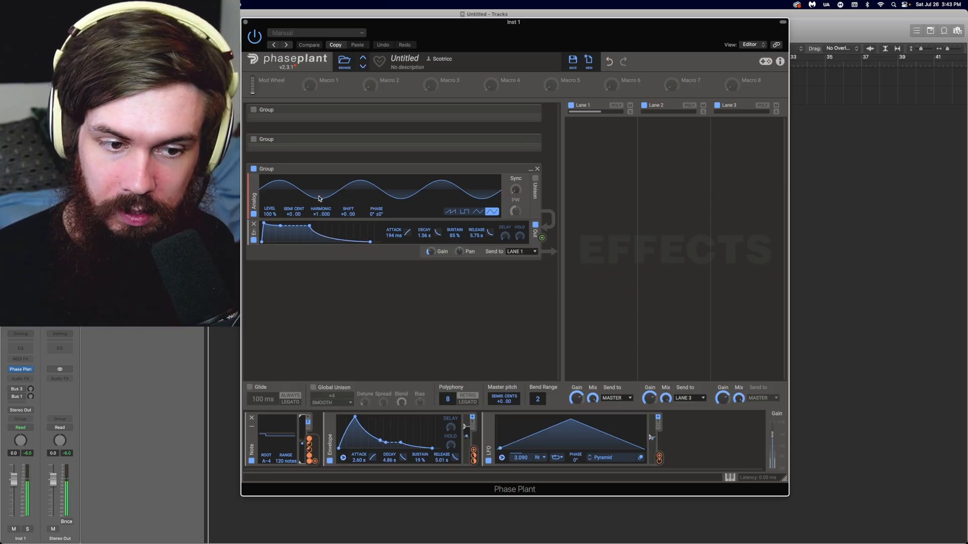
pyautogui.moveTo(370, 242); pyautogui.dragTo(367, 242)
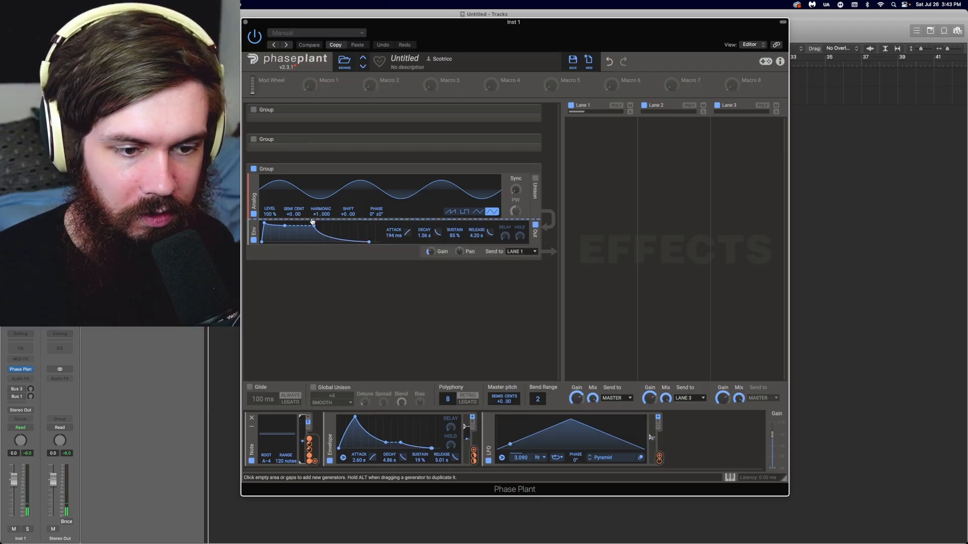
# Add a triangle Analog oscillator below the third group's output and route it to modulate the upper oscillator's Harmonic
pyautogui.click(356, 263)
pyautogui.click(362, 280)
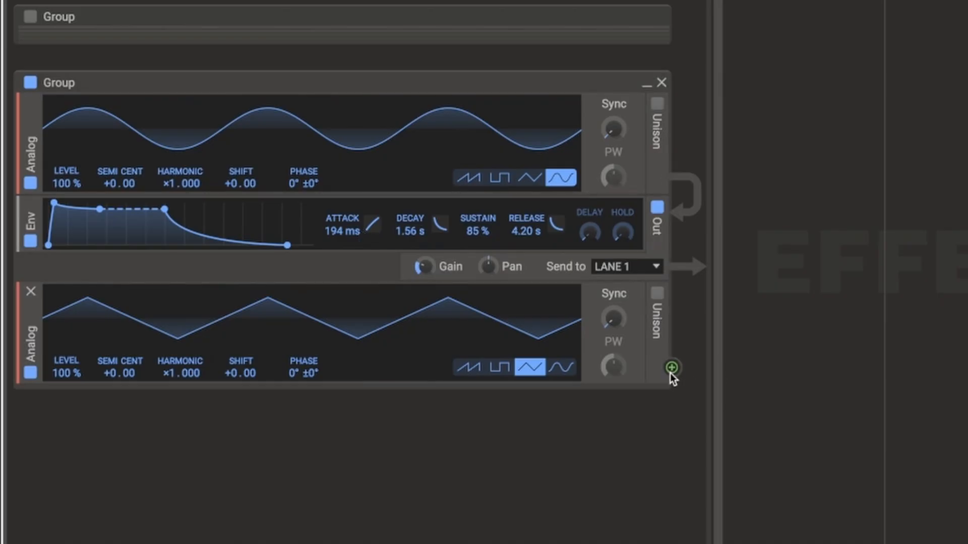
pyautogui.click(672, 370)
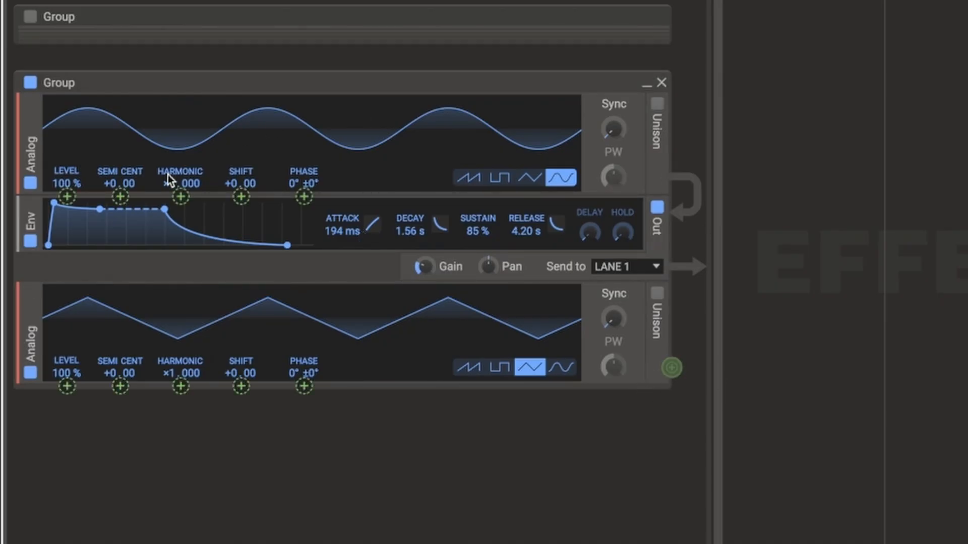
pyautogui.moveTo(180, 197); pyautogui.dragTo(180, 149)
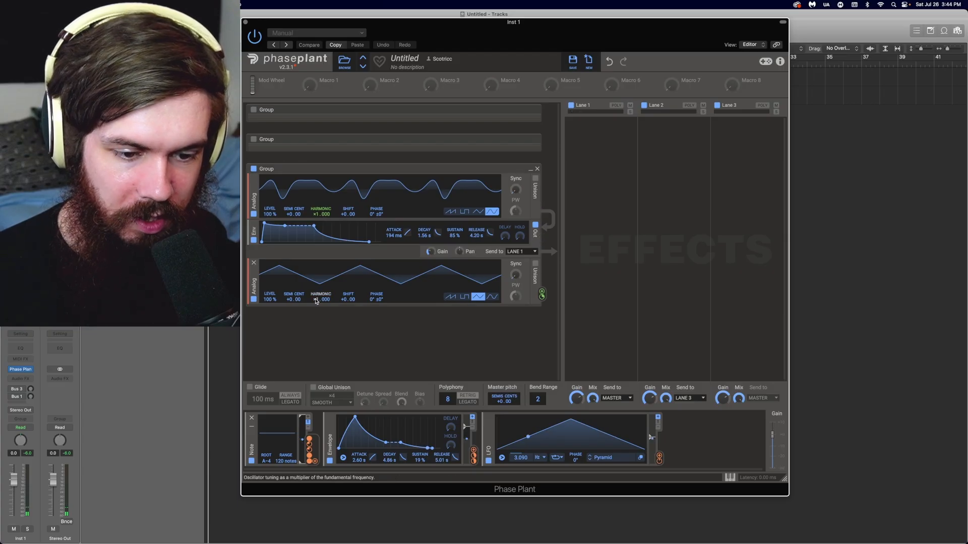
# Set the modulating oscillator to sine, Harmonic ×17.000 and Shift +1.00, and the upper oscillator to triangle at Harmonic ×4.000
pyautogui.moveTo(317, 299); pyautogui.dragTo(317, 255)
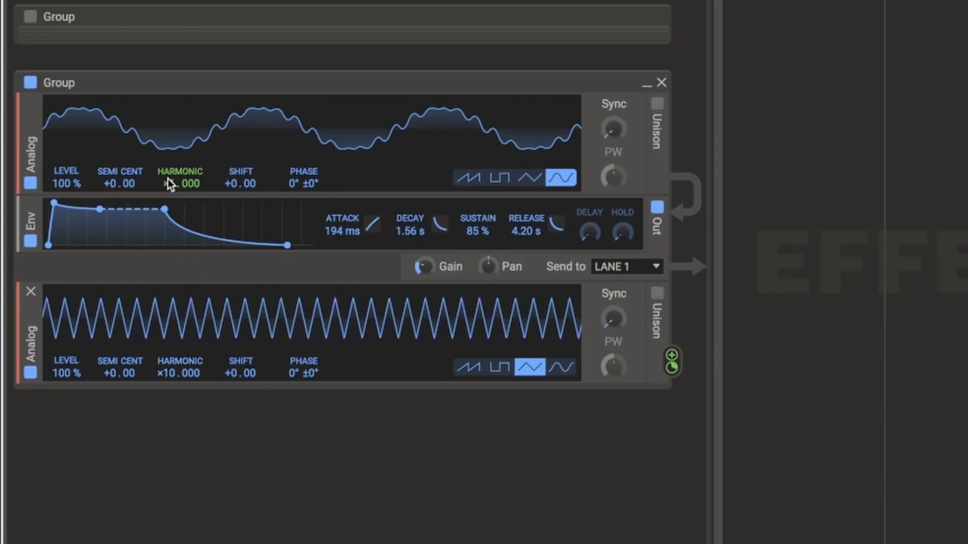
pyautogui.moveTo(172, 184); pyautogui.dragTo(172, 171)
pyautogui.moveTo(172, 373)
pyautogui.mouseDown()
pyautogui.moveTo(172, 395)
pyautogui.moveTo(172, 374)
pyautogui.mouseUp()
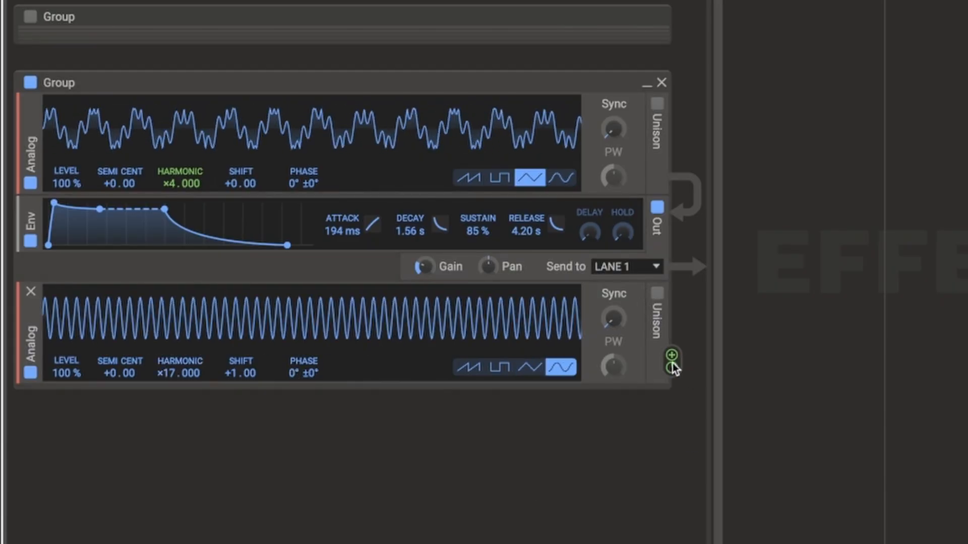
pyautogui.moveTo(672, 361)
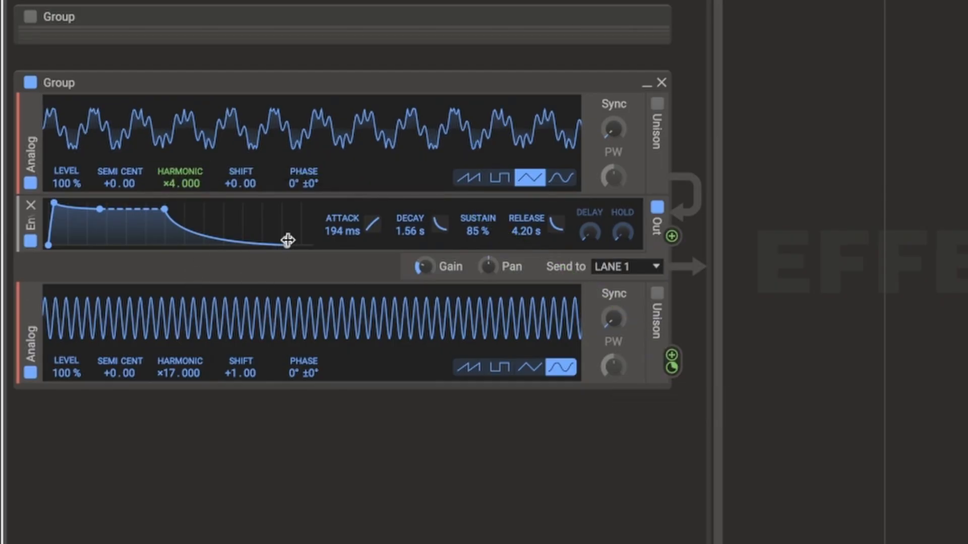
# Set the third group's envelope release to about 2.70 s and adjust the group's output gain
pyautogui.moveTo(287, 245); pyautogui.dragTo(284, 245)
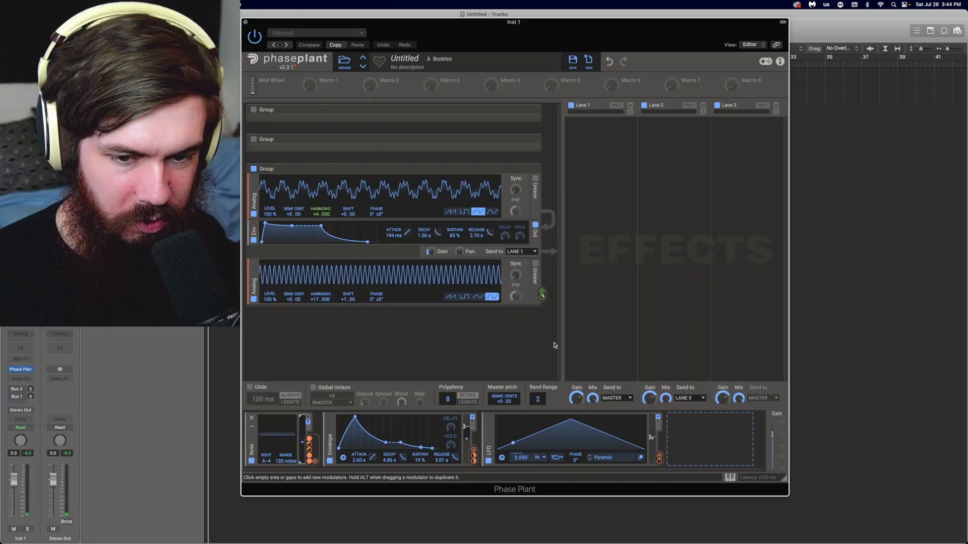
pyautogui.moveTo(430, 252); pyautogui.dragTo(430, 253)
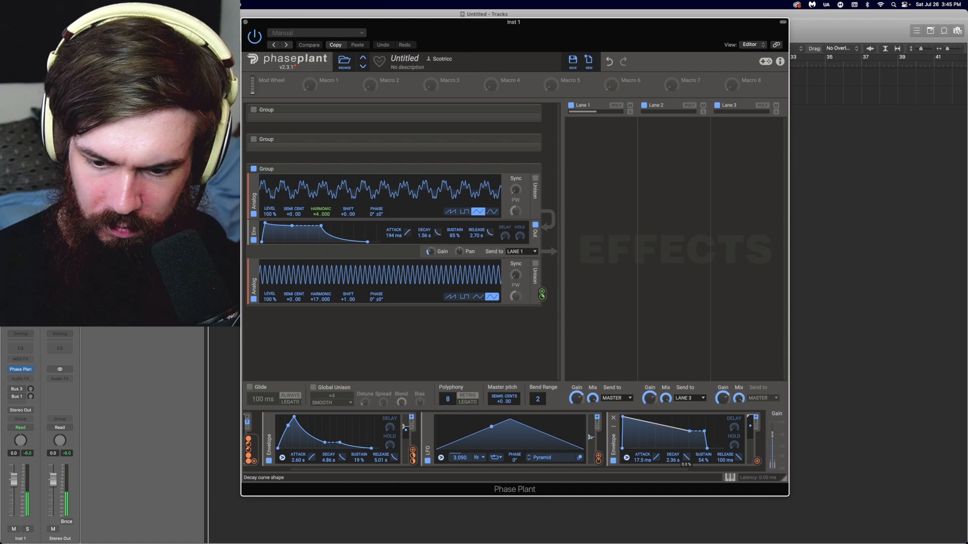
# Add an Envelope modulator with 117 ms attack, 2.26 s decay, 37% sustain and 1.42 s release, driving the lower oscillator's Level from 0%
pyautogui.moveTo(664, 426); pyautogui.dragTo(710, 448)
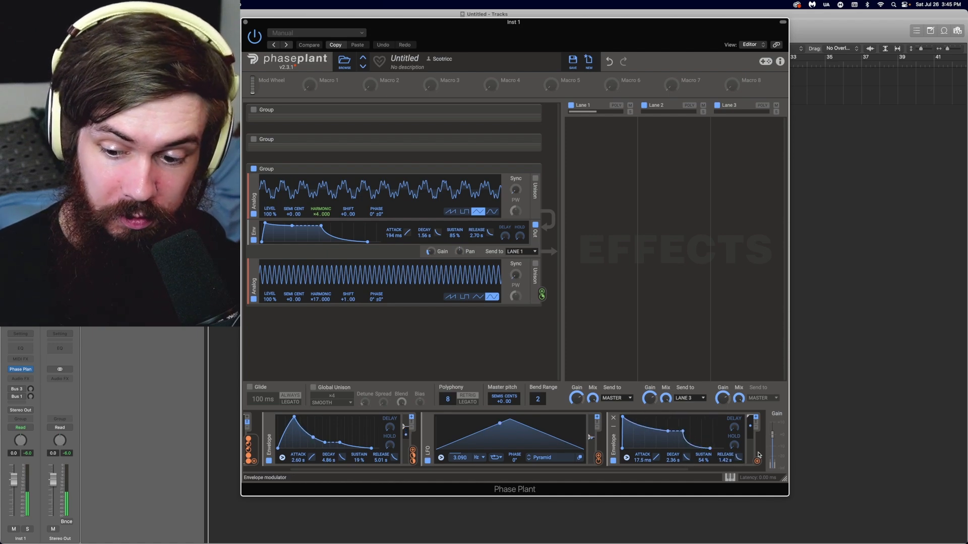
pyautogui.moveTo(757, 459); pyautogui.dragTo(270, 312)
pyautogui.click(307, 309)
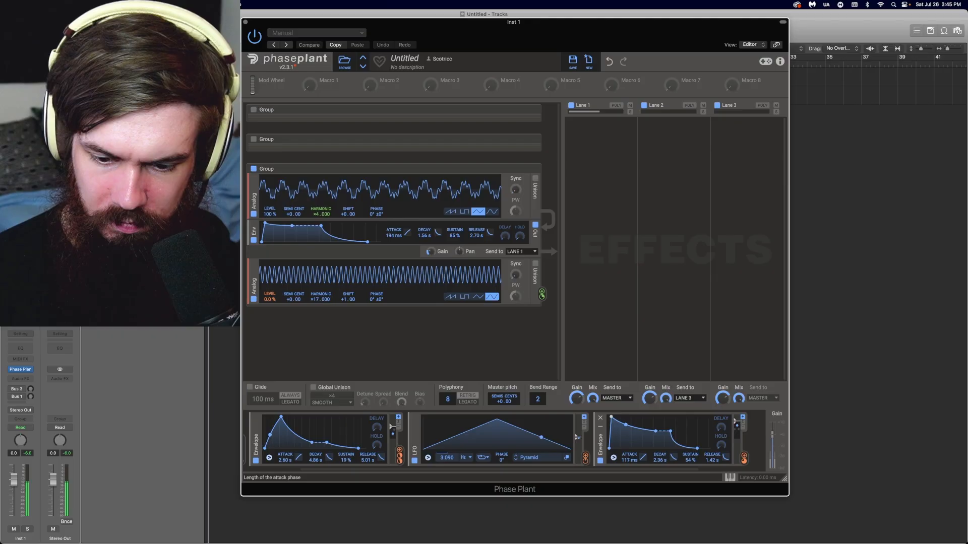
pyautogui.moveTo(655, 431); pyautogui.dragTo(648, 435)
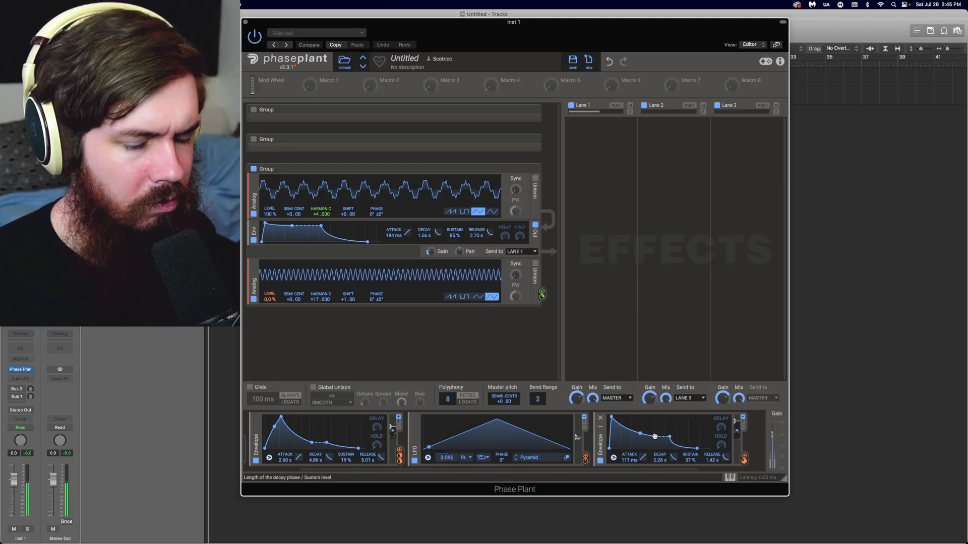
# Enable unison on the third group's upper oscillator with 3 Smooth voices and a raised Spread
pyautogui.click(535, 179)
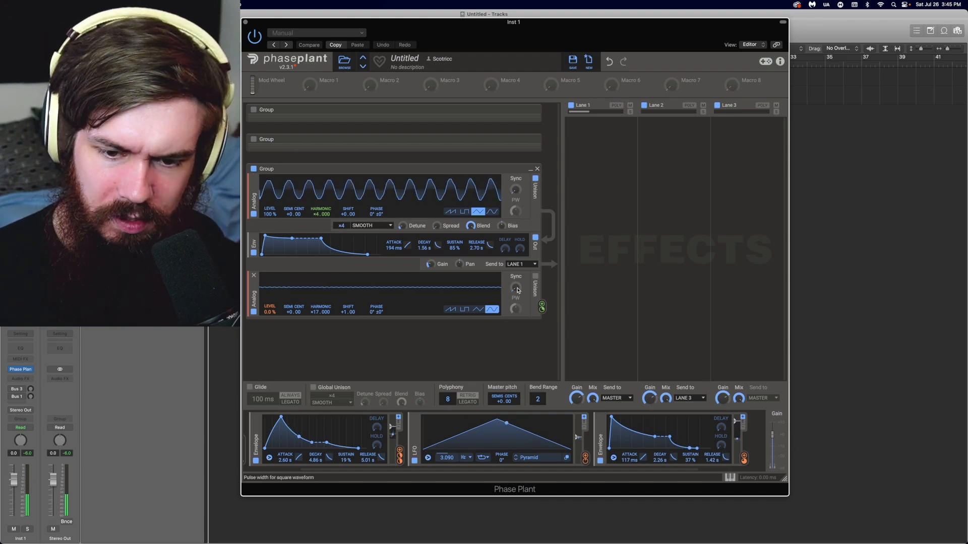
pyautogui.click(535, 277)
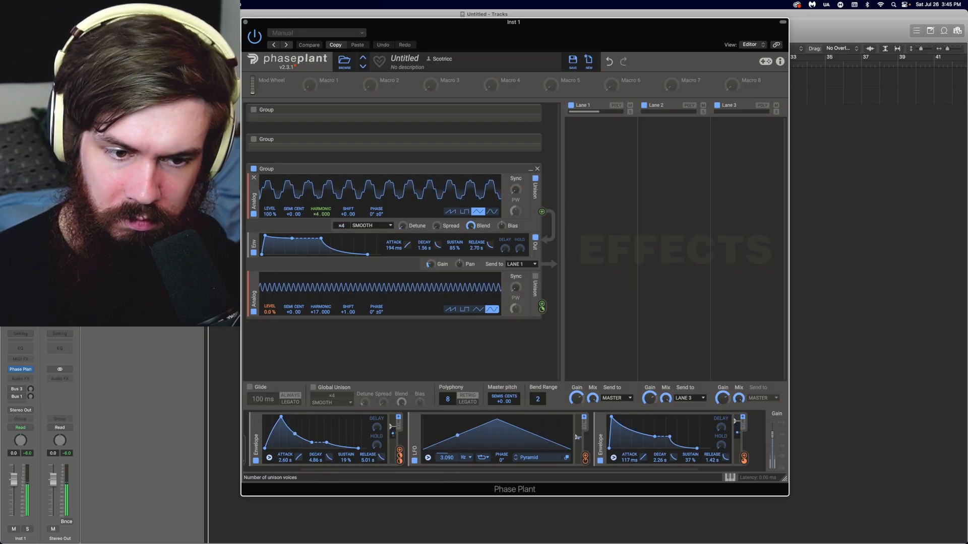
pyautogui.moveTo(438, 227); pyautogui.dragTo(439, 214)
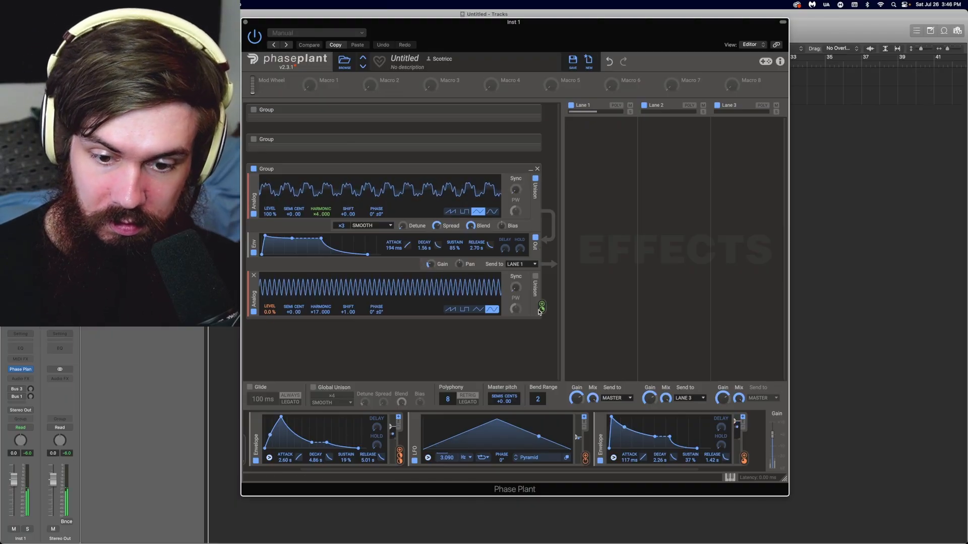
# Fine-tune the lower oscillator's modulation depth on Harmonic and the third group's output gain
pyautogui.moveTo(541, 309); pyautogui.dragTo(541, 307)
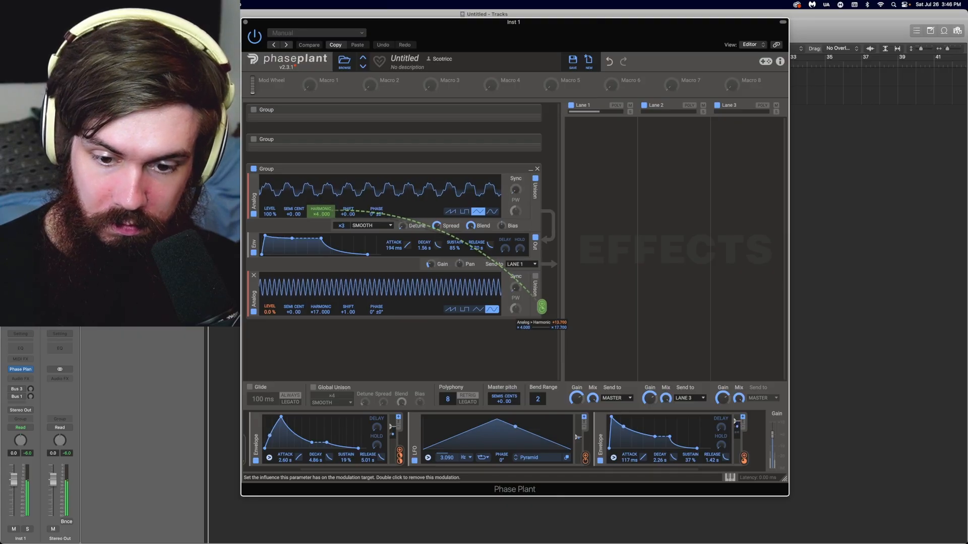
pyautogui.moveTo(430, 264); pyautogui.dragTo(430, 266)
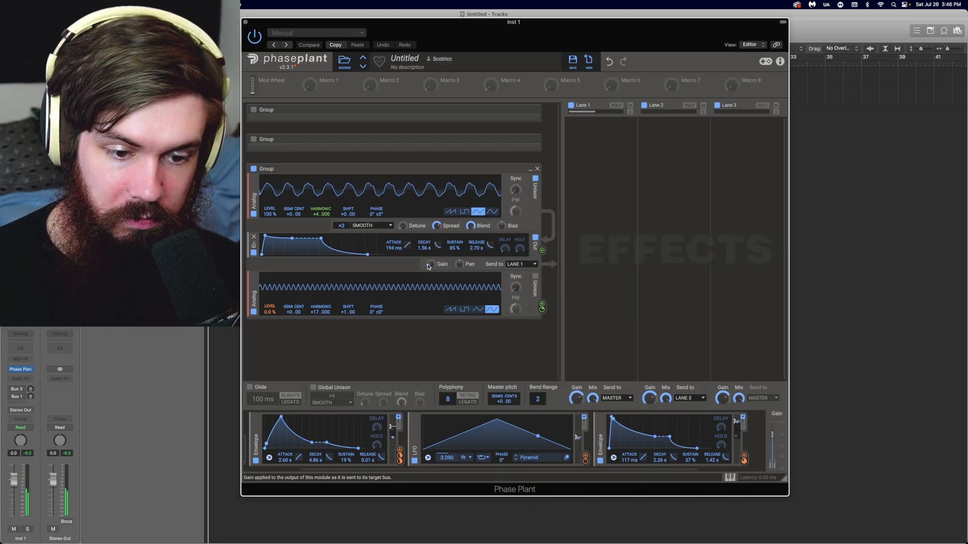
pyautogui.moveTo(428, 267); pyautogui.dragTo(428, 261)
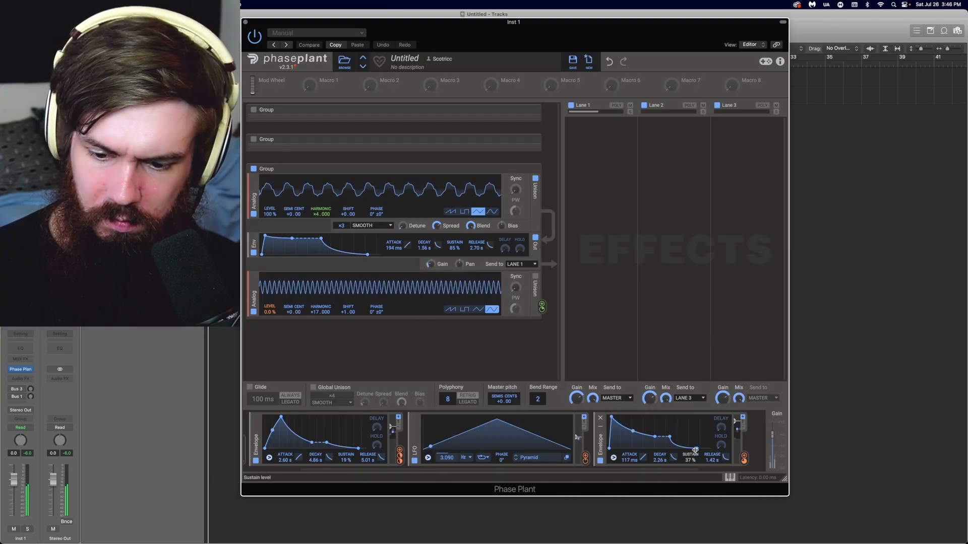
# Set the release of the envelope modulating the lower oscillator's Level to about 6.18 s
pyautogui.moveTo(695, 450); pyautogui.dragTo(706, 449)
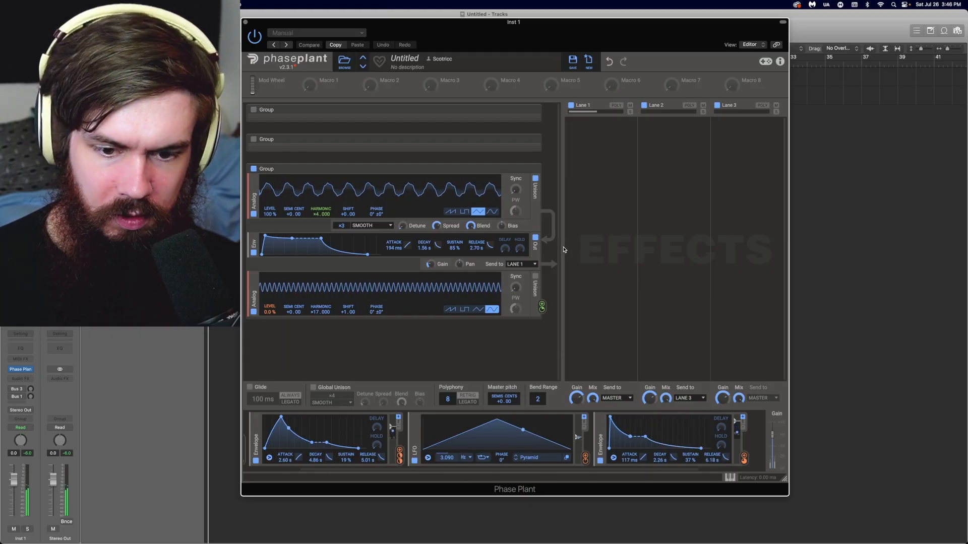
# Re-enable the saw Analog group and balance the third group's output gain against it
pyautogui.click(263, 141)
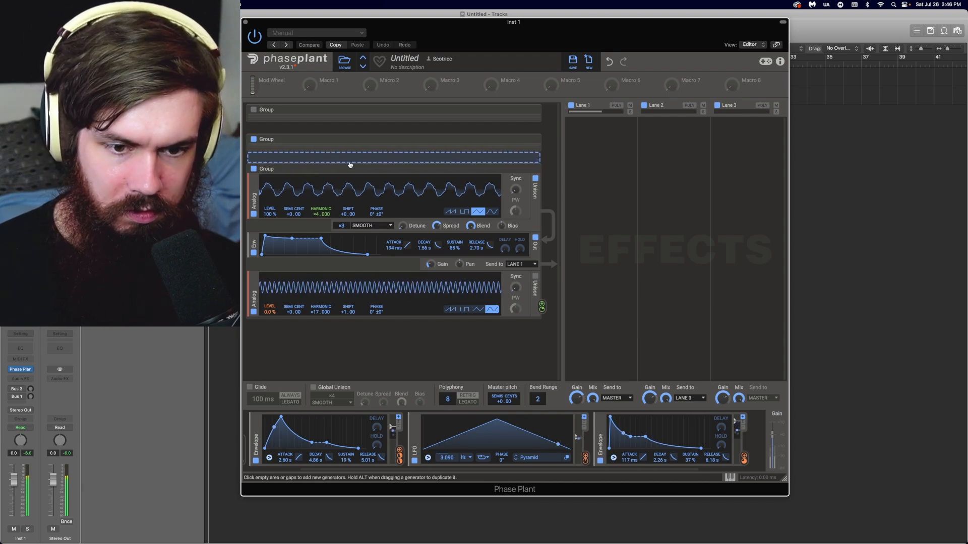
pyautogui.moveTo(430, 264); pyautogui.dragTo(430, 266)
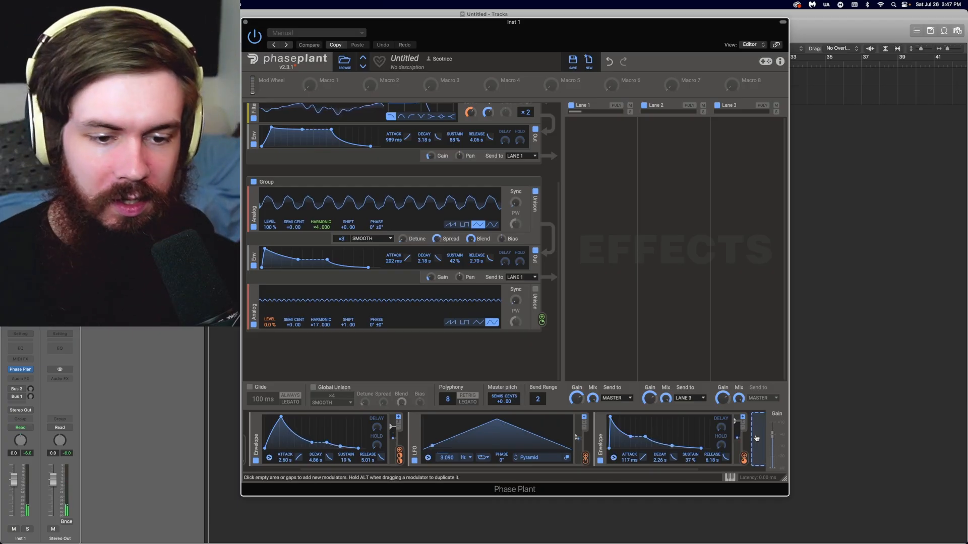
# Re-enable and expand the noise group, and adjust the Cutoff of its high-pass and low-pass filters
pyautogui.scroll(4, 396, 302)
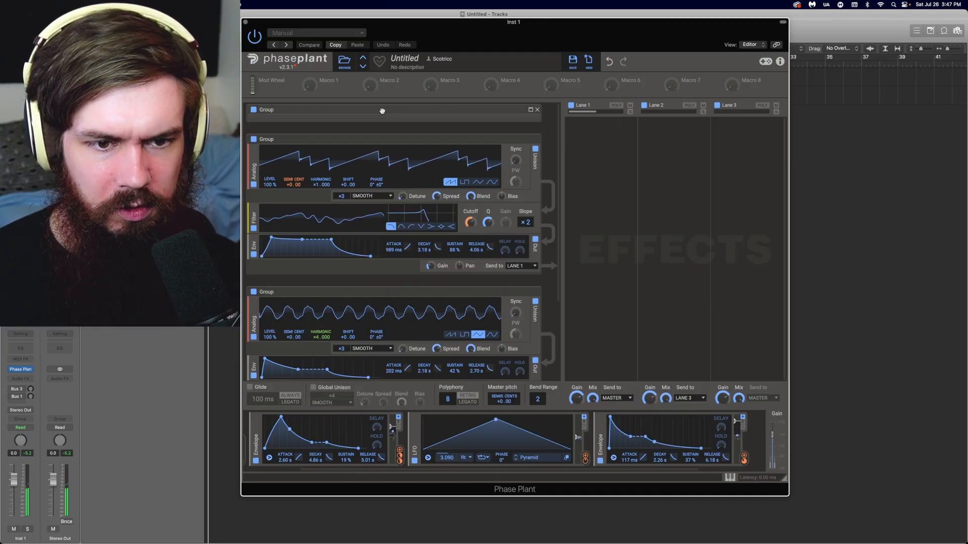
pyautogui.click(530, 110)
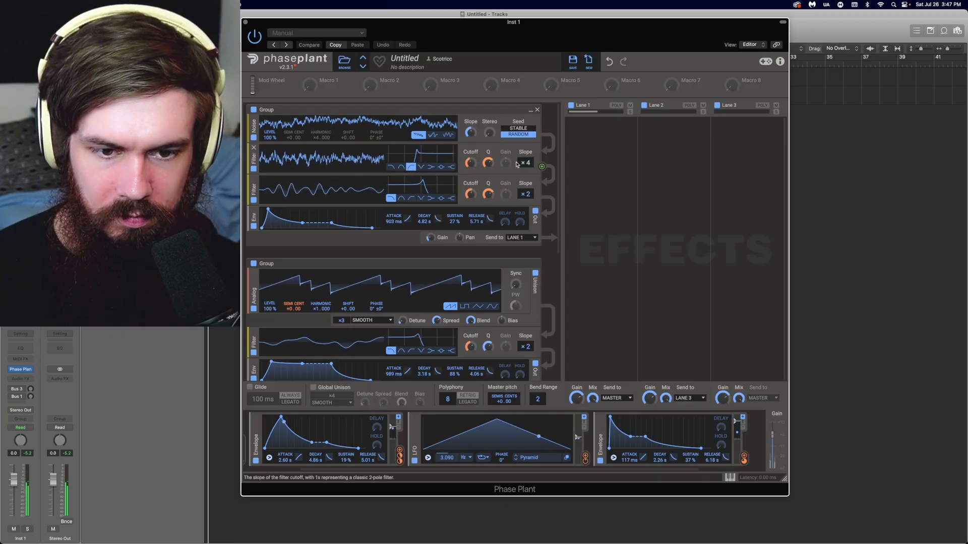
pyautogui.moveTo(470, 163); pyautogui.dragTo(469, 195)
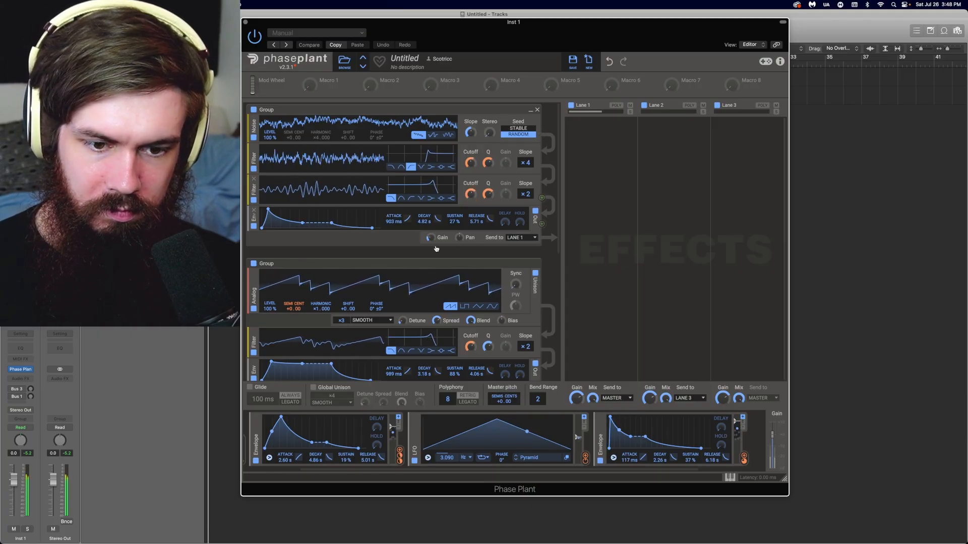
pyautogui.moveTo(428, 238)
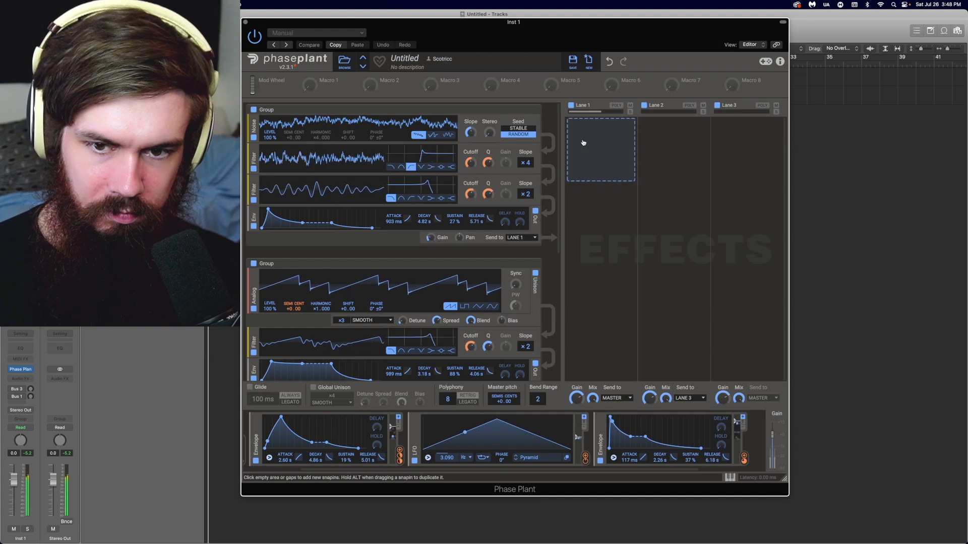
# Add a new LFO modulator using the Classic Tent shape and set its rate to about 2.427 Hz
pyautogui.scroll(-5, 548, 262)
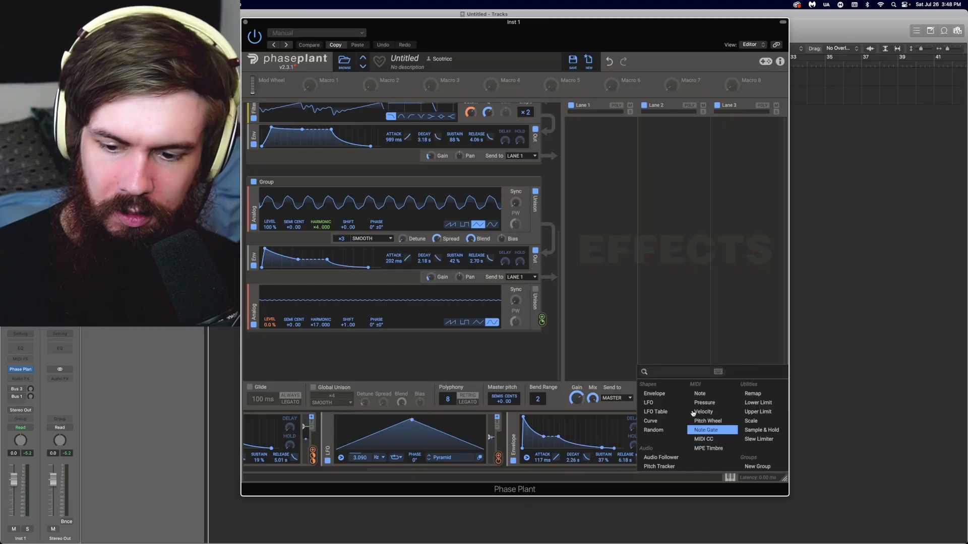
pyautogui.click(649, 403)
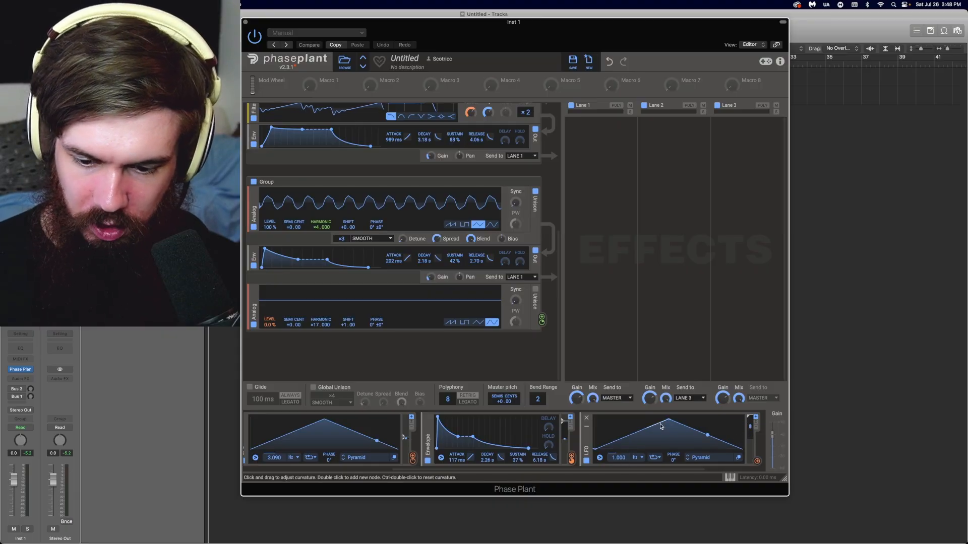
pyautogui.click(701, 455)
pyautogui.click(647, 408)
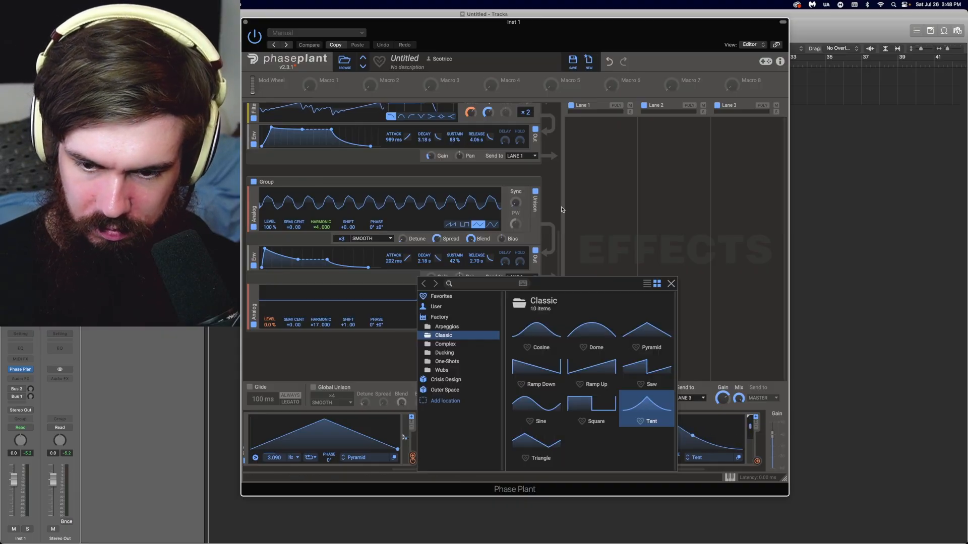
pyautogui.click(670, 285)
pyautogui.moveTo(621, 458); pyautogui.dragTo(621, 439)
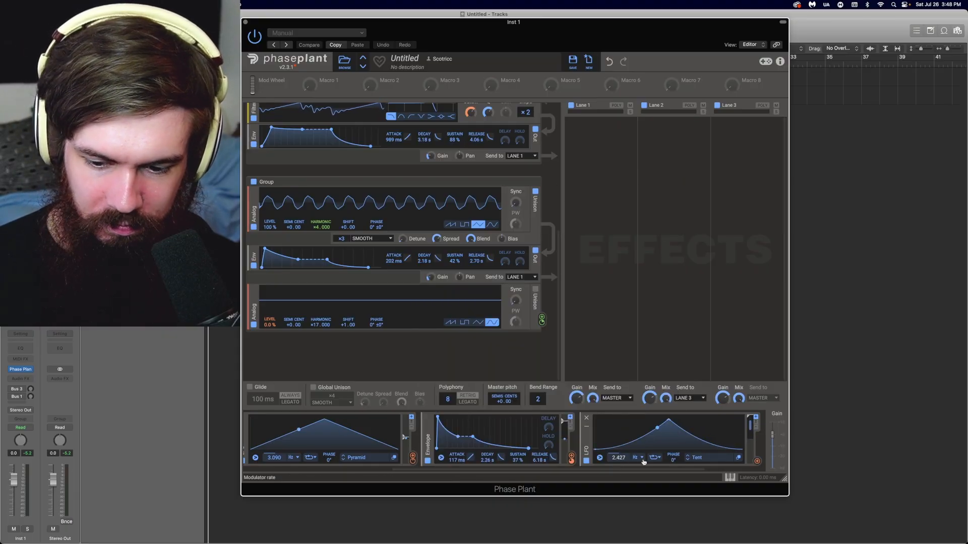
# Route the Tent LFO to the noise group's high-pass filter Cutoff and the noise generator's Slope, and adjust the modulation depths
pyautogui.moveTo(756, 461); pyautogui.dragTo(471, 173)
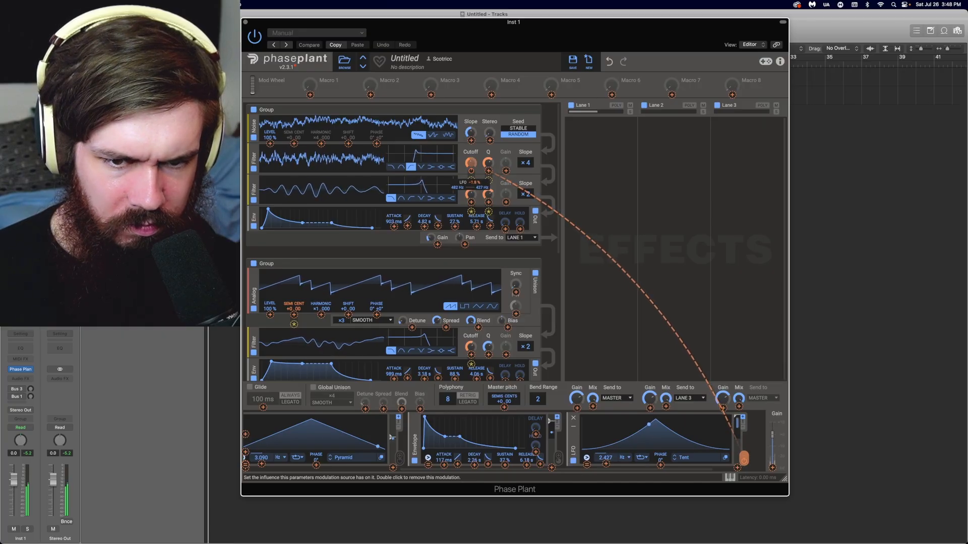
pyautogui.doubleClick(744, 462)
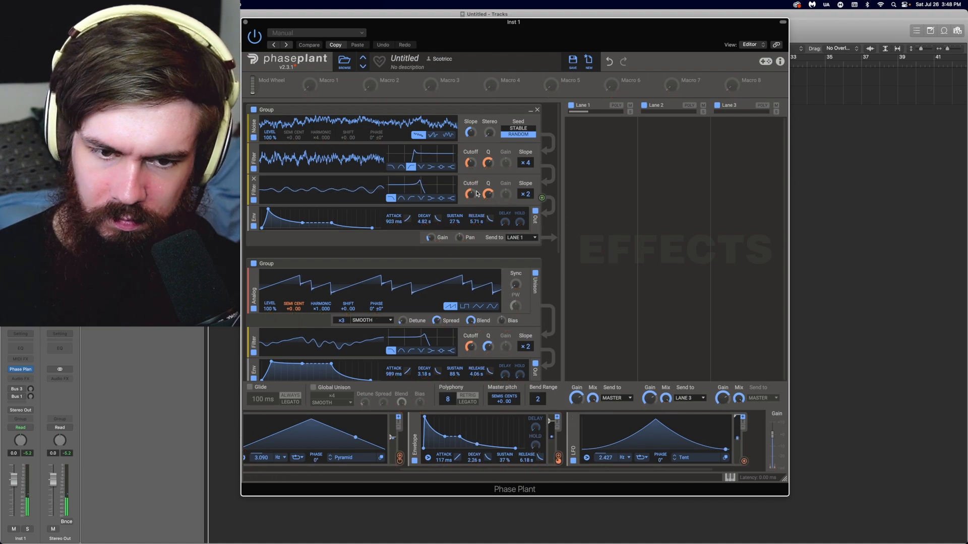
pyautogui.moveTo(743, 461); pyautogui.dragTo(743, 469)
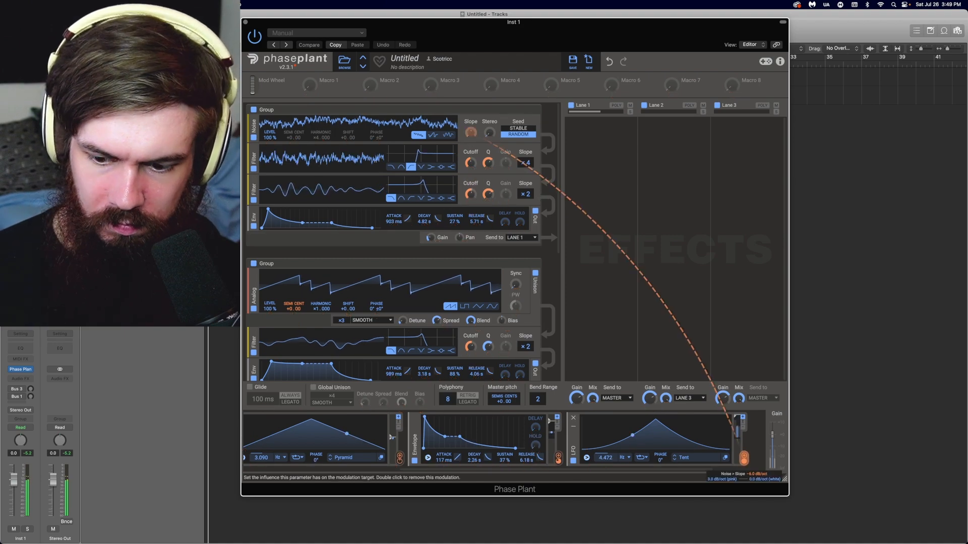
pyautogui.doubleClick(743, 461)
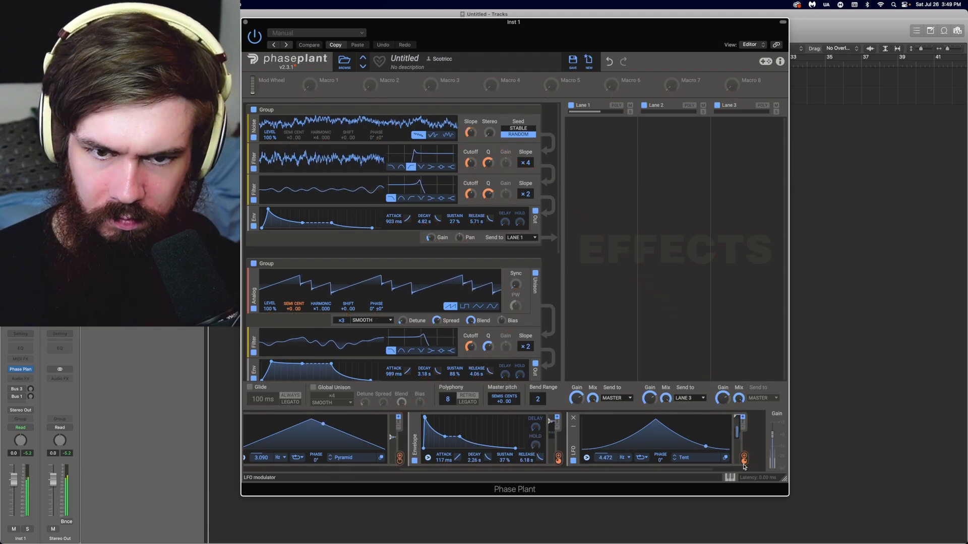
# Set the noise Seed to Stable, and refine the noise group's LFO modulation and output gain while toggling the saw group
pyautogui.click(516, 129)
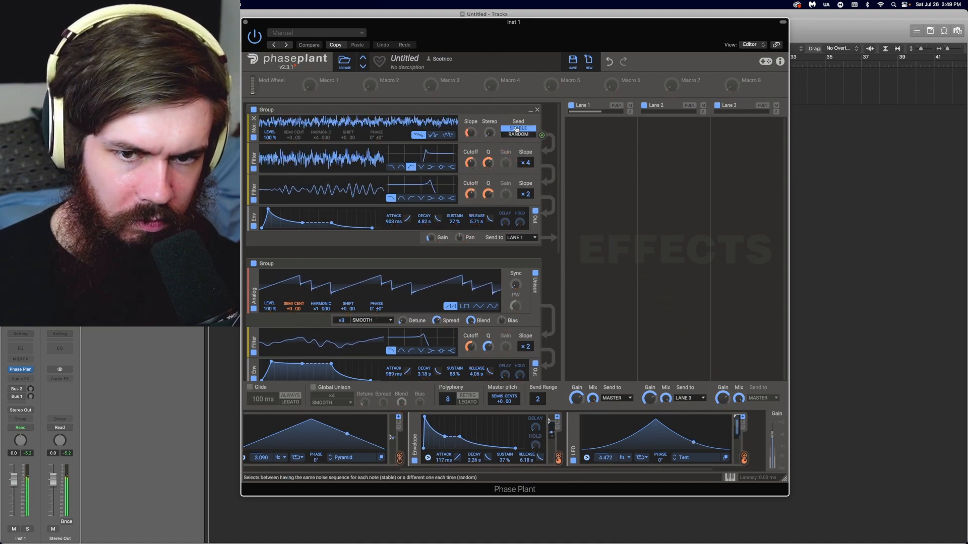
pyautogui.click(254, 264)
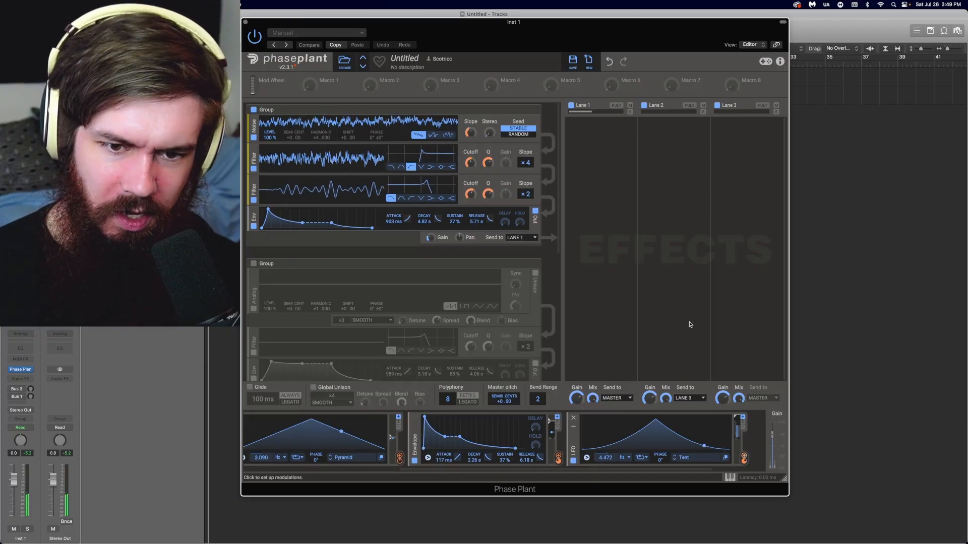
pyautogui.moveTo(744, 458); pyautogui.dragTo(506, 171)
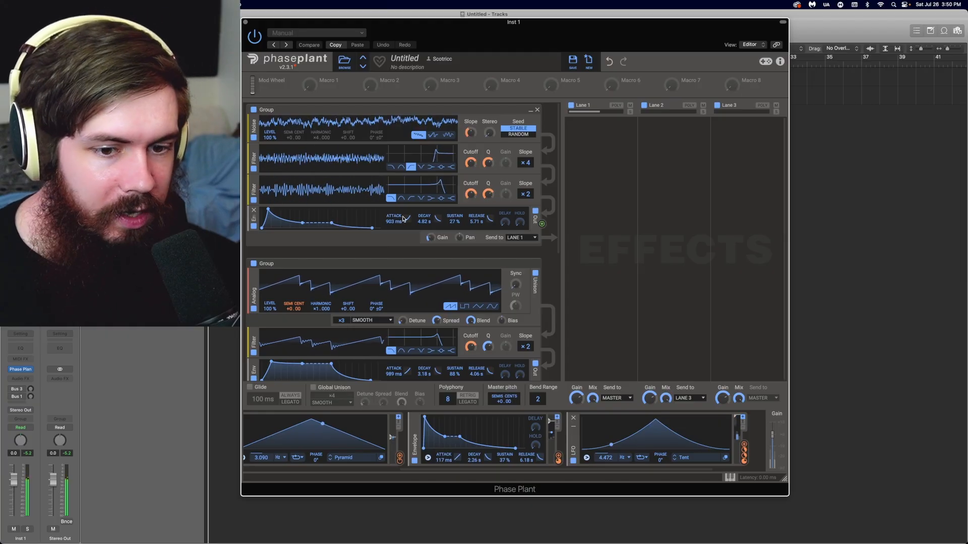
pyautogui.moveTo(430, 237); pyautogui.dragTo(430, 237)
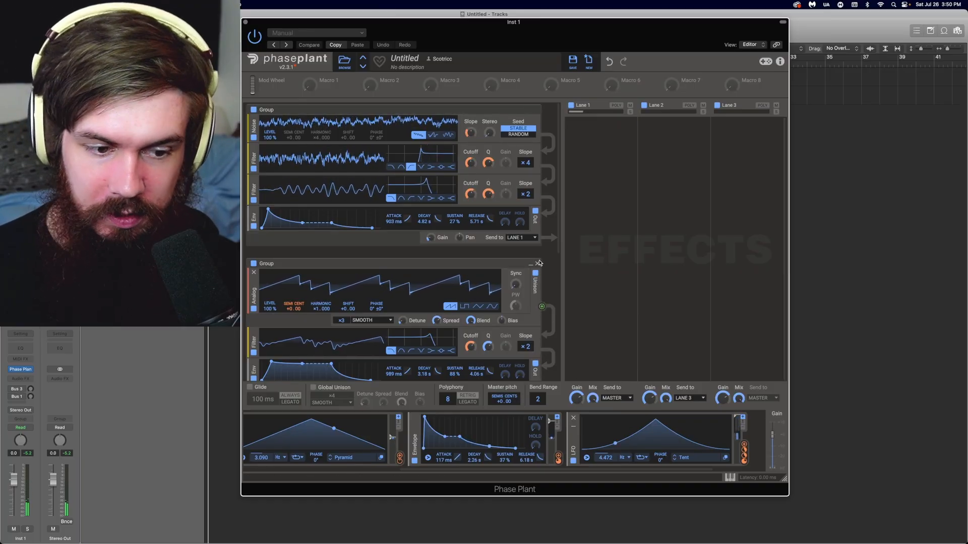
pyautogui.click(254, 264)
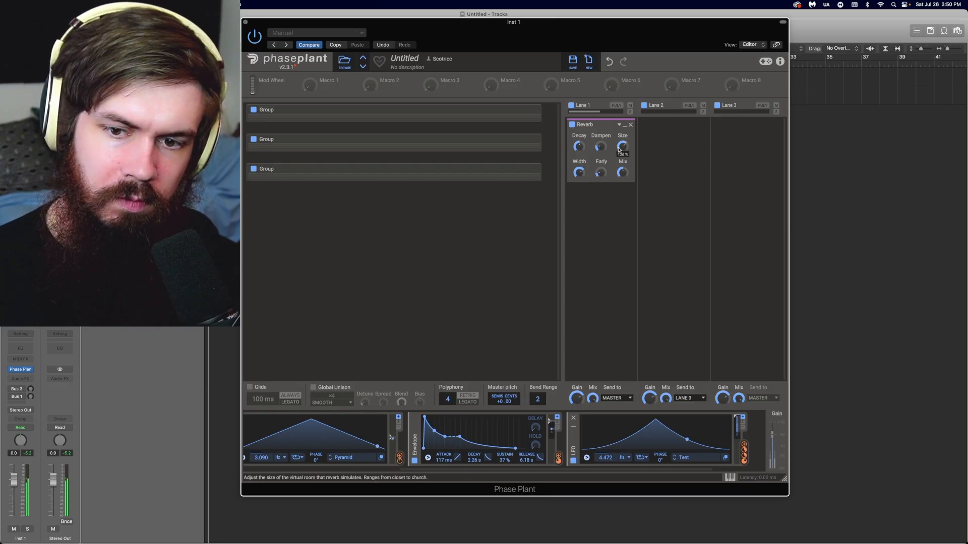
# Add an Ensemble and a Delay to Lane 2, with the delay at 654 ms, Bounce on, and its Feedback and Pan adjusted
pyautogui.click(594, 211)
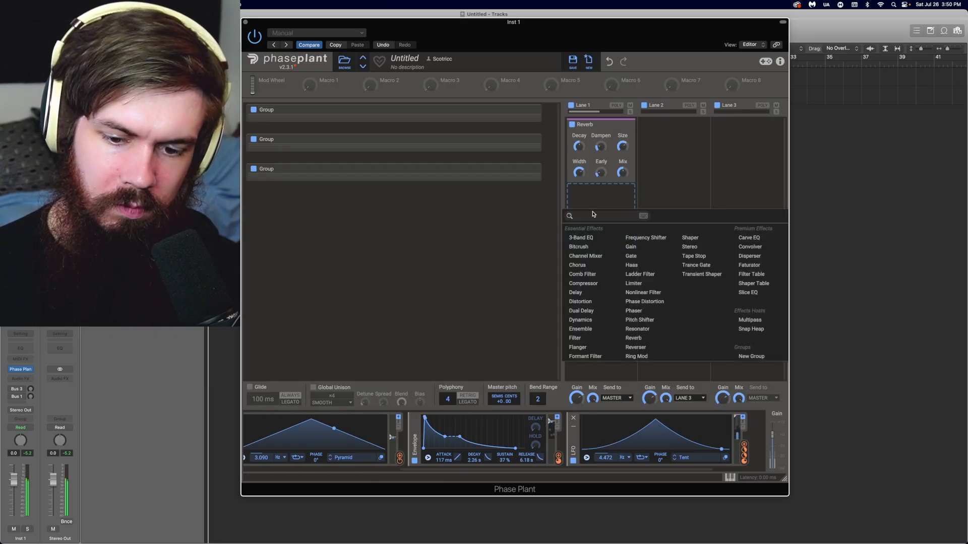
pyautogui.click(584, 331)
pyautogui.click(670, 242)
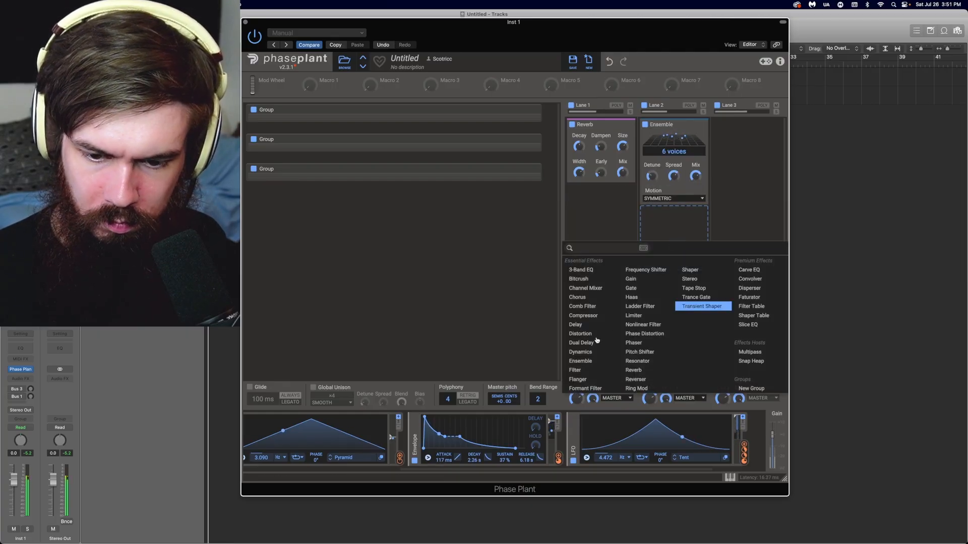
pyautogui.click(583, 324)
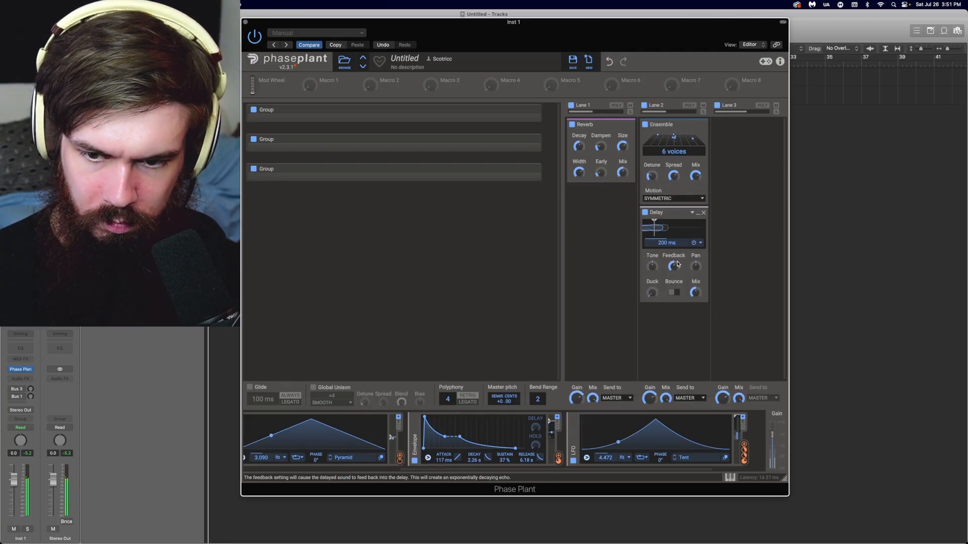
pyautogui.moveTo(676, 265); pyautogui.dragTo(696, 238)
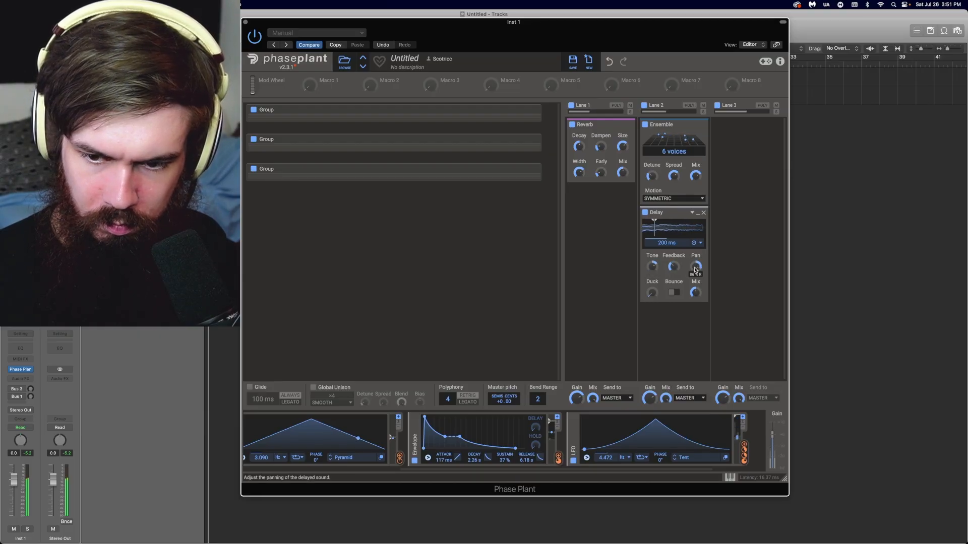
pyautogui.click(677, 296)
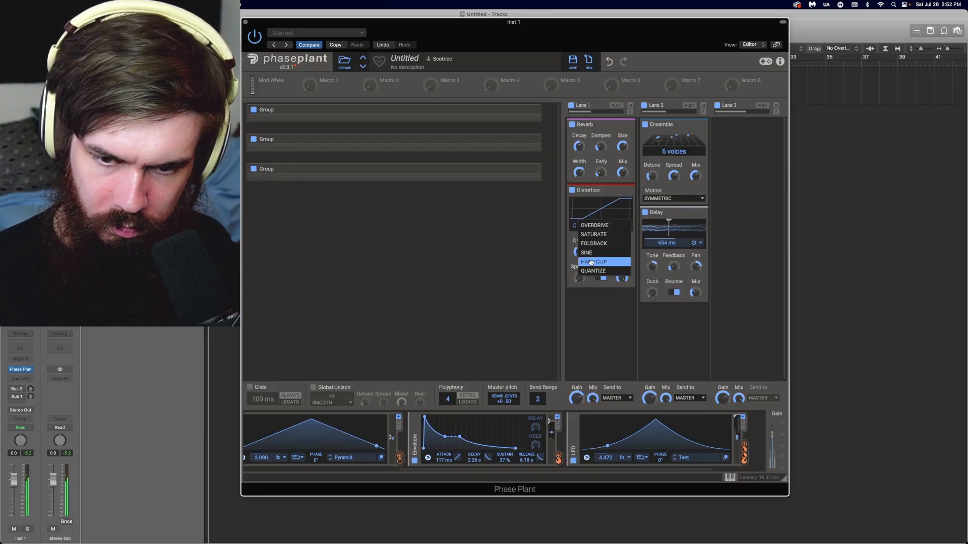
# Try the Sine type on a Distortion below the Lane 1 Reverb and adjust its Drive
pyautogui.click(590, 252)
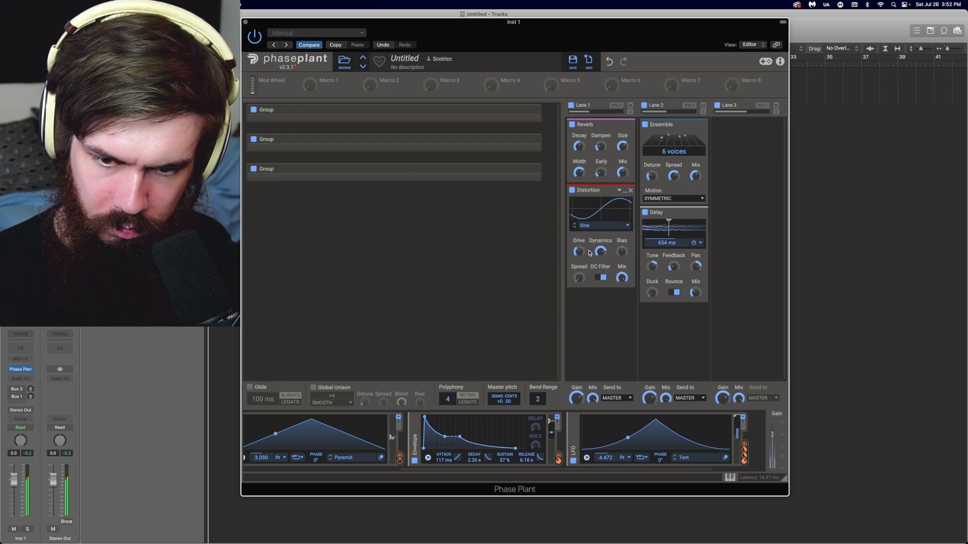
pyautogui.moveTo(579, 252); pyautogui.dragTo(580, 255)
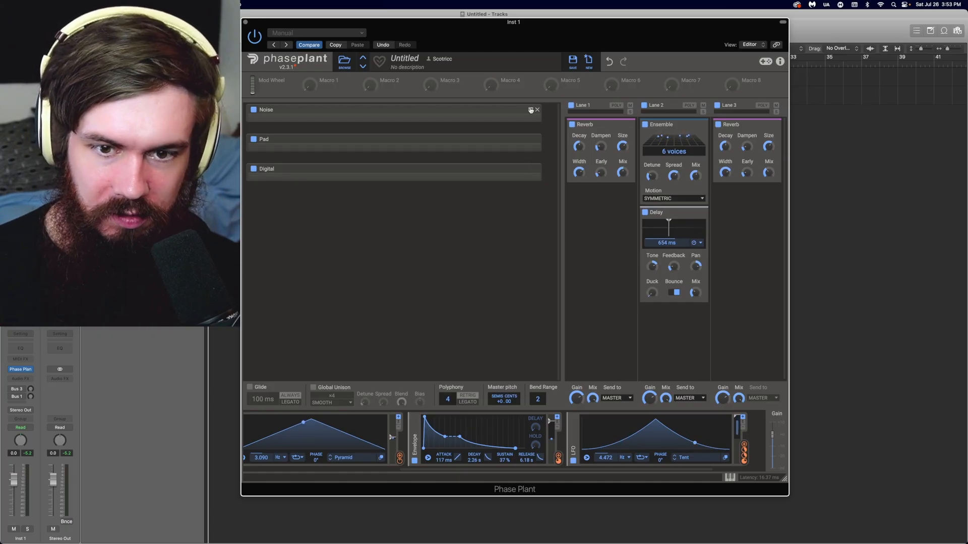
# Review the modules inside the Noise, Pad and Digital groups, collapsing each one again
pyautogui.click(531, 110)
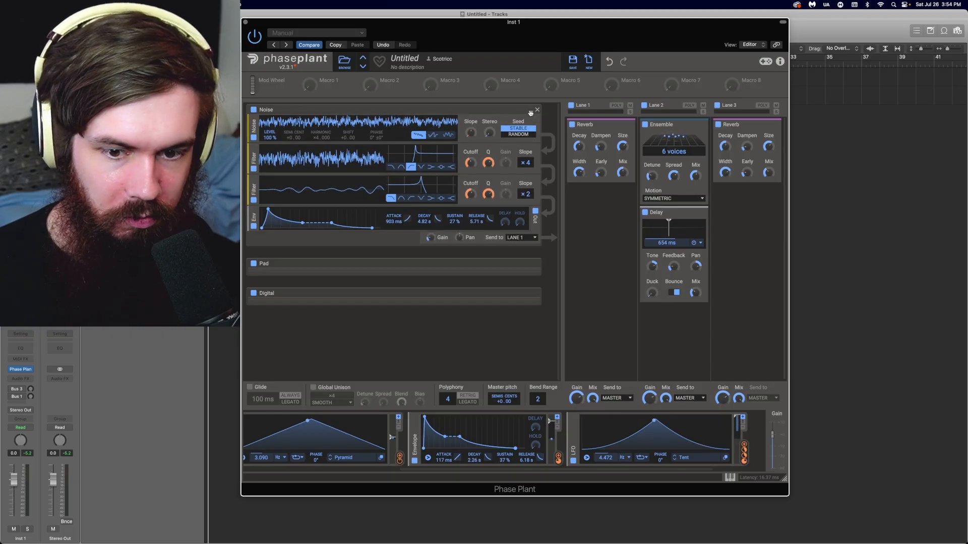
pyautogui.click(530, 111)
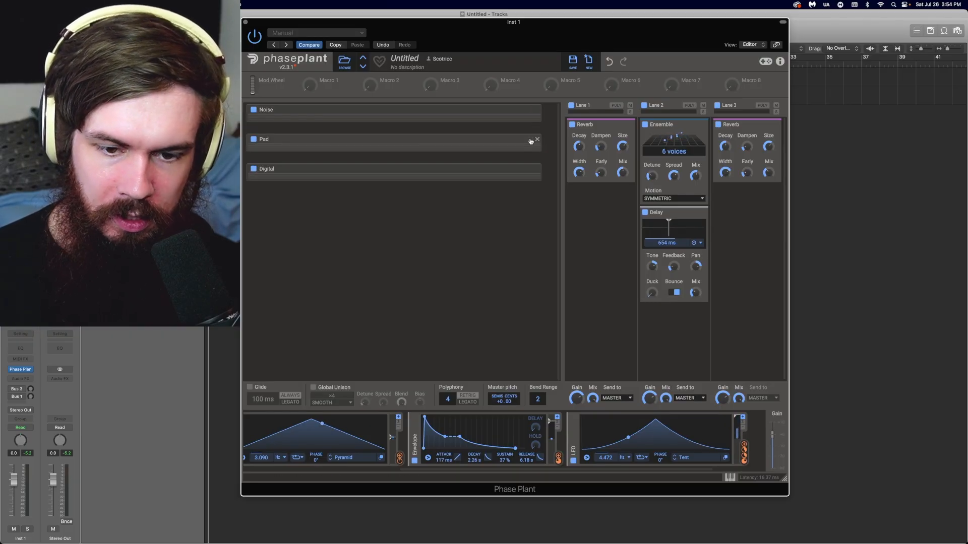
pyautogui.click(530, 140)
pyautogui.click(530, 139)
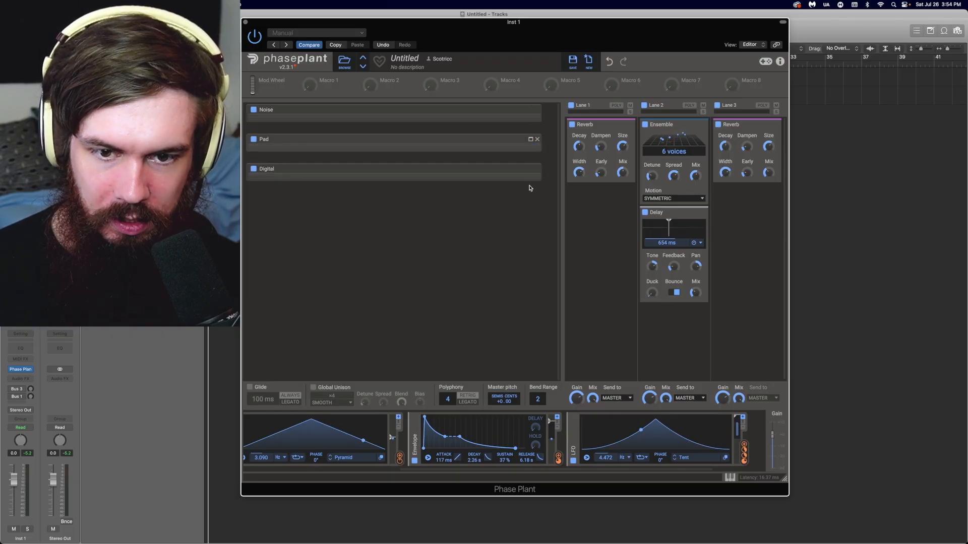
pyautogui.click(531, 169)
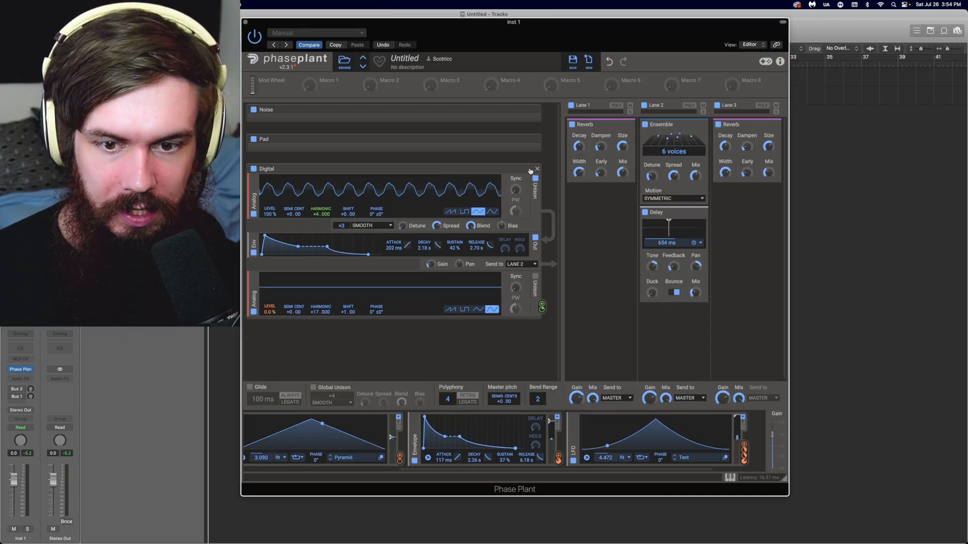
pyautogui.click(530, 170)
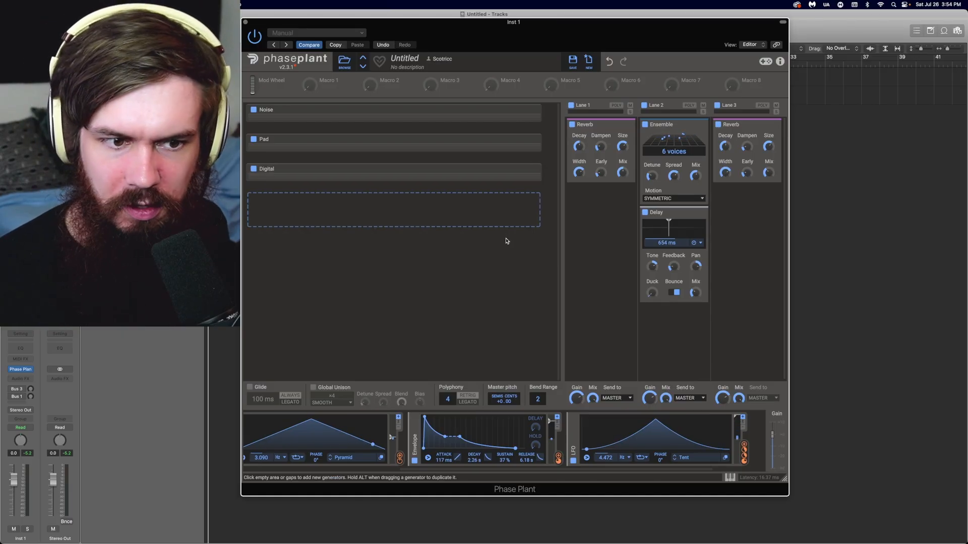
# Disable the Pad and Digital groups and lower the Mix of the Lane 1 Reverb for the noise layer
pyautogui.click(253, 140)
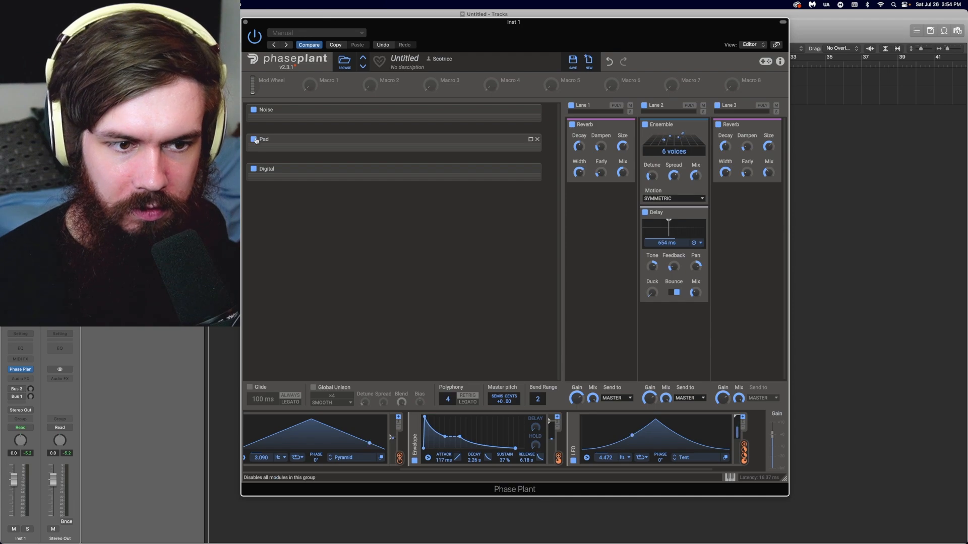
pyautogui.click(254, 169)
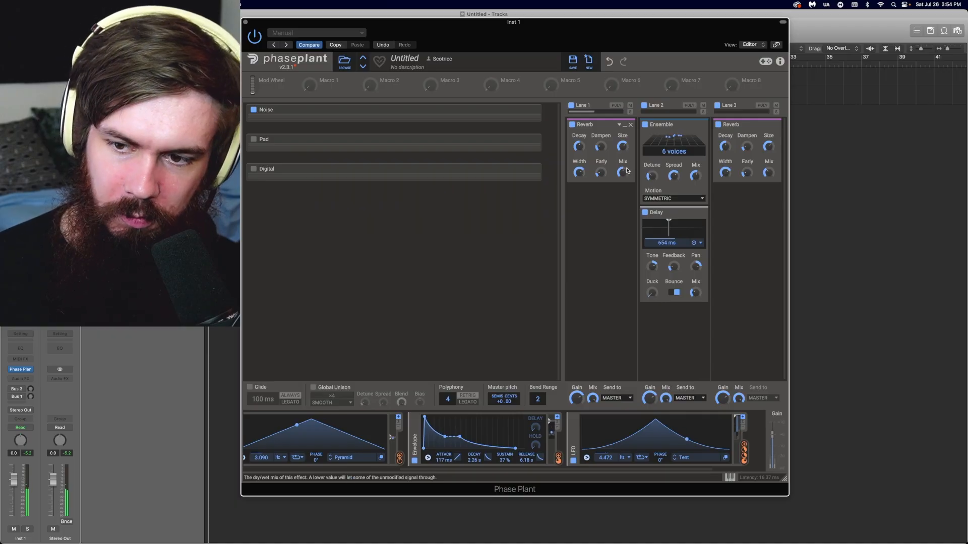
pyautogui.moveTo(622, 173); pyautogui.dragTo(623, 181)
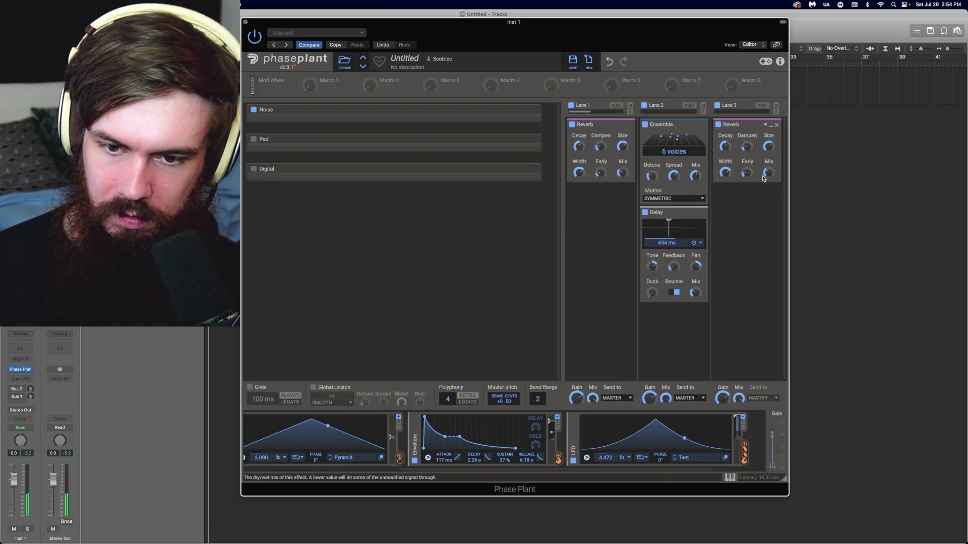
# Add a 3-Band EQ below the Lane 1 Reverb and slightly boost its High band
pyautogui.click(601, 221)
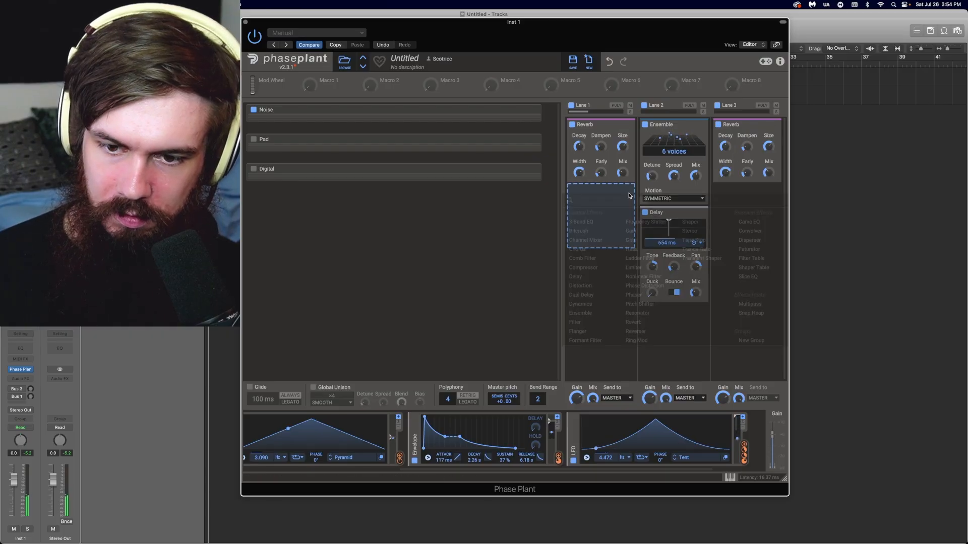
pyautogui.click(601, 221)
pyautogui.moveTo(623, 247); pyautogui.dragTo(623, 231)
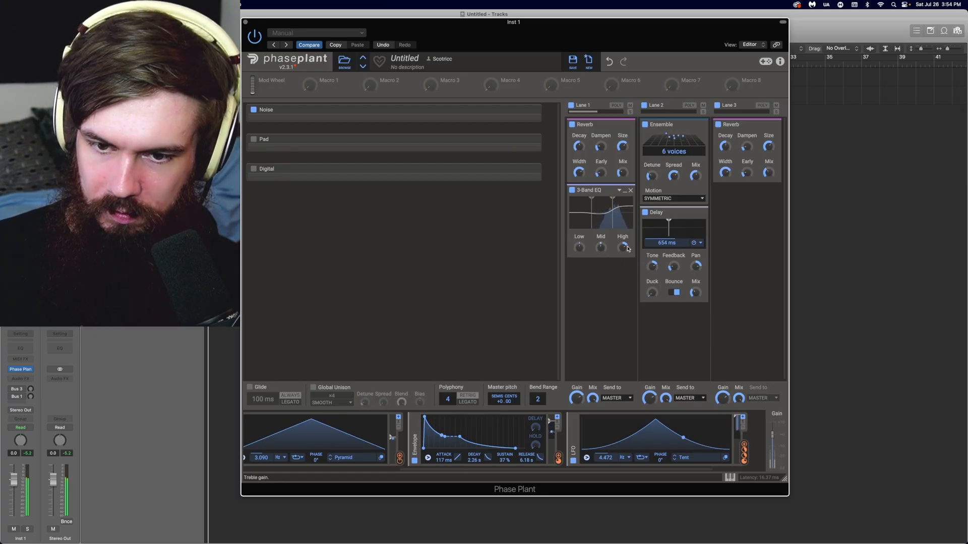
pyautogui.moveTo(628, 249); pyautogui.dragTo(628, 255)
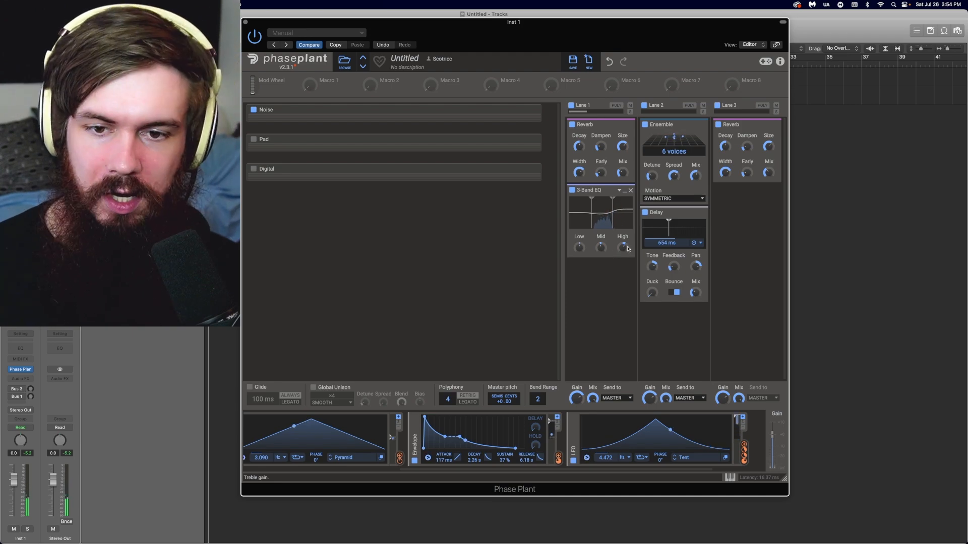
# Audition the Pad and Digital groups in isolation and leave all three groups enabled
pyautogui.click(253, 140)
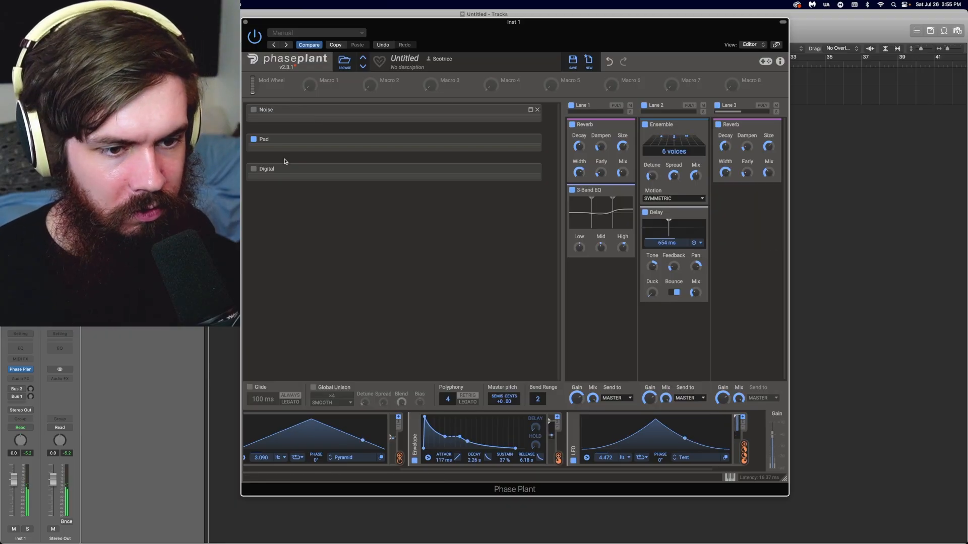
pyautogui.click(253, 169)
pyautogui.click(254, 139)
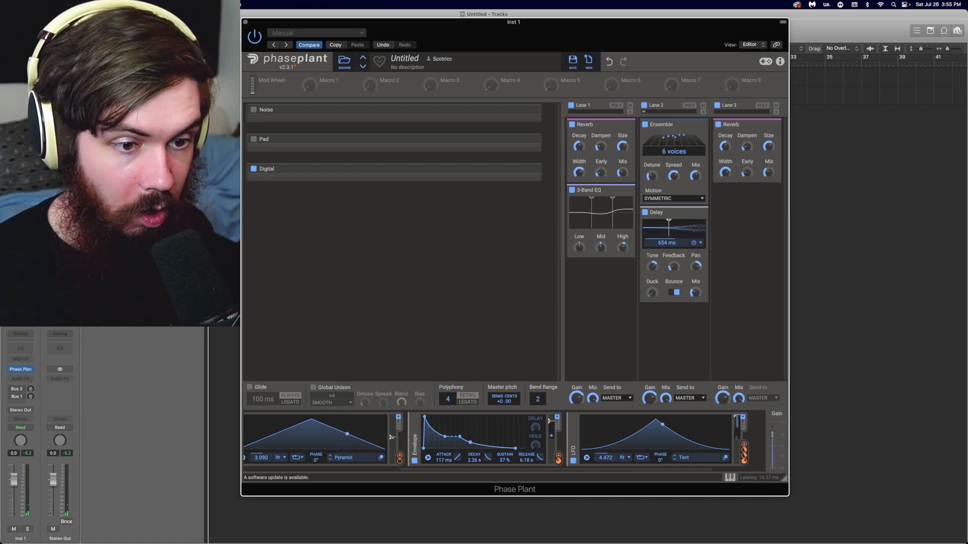
pyautogui.click(254, 139)
pyautogui.click(254, 110)
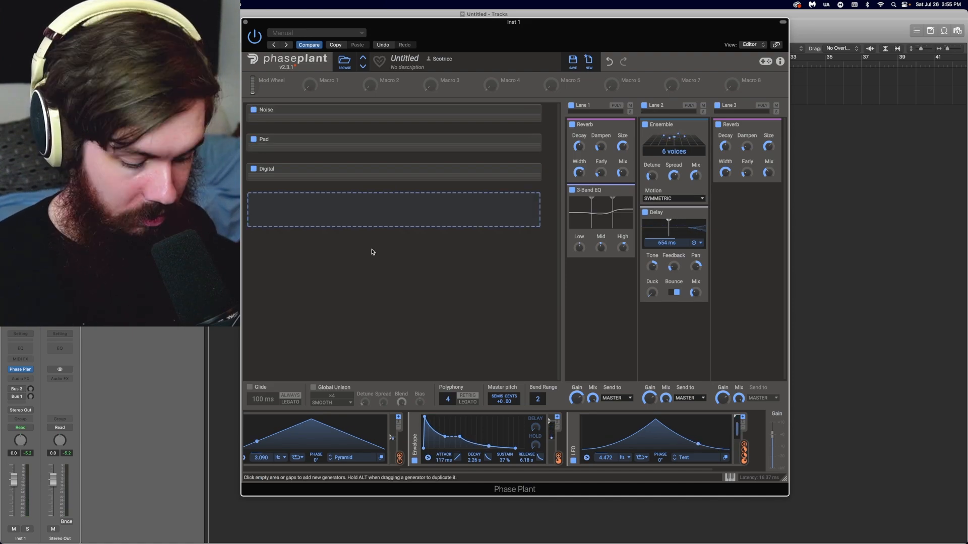